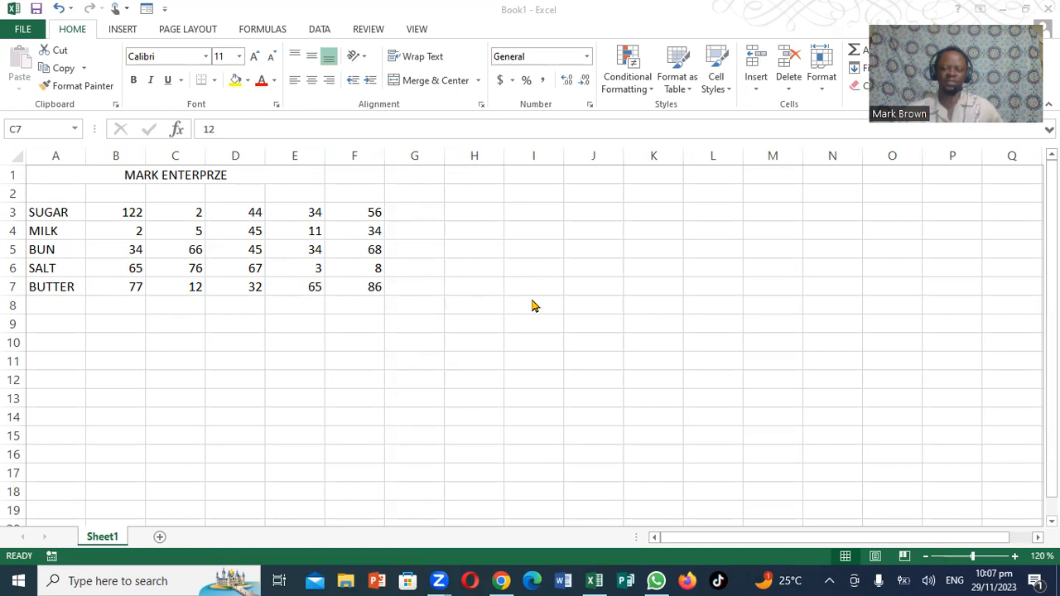
- Copy the whole product table, including its title row, from cells A1:F7
{"action": "left_click", "coordinate": [52, 174]}
{"action": "left_click", "coordinate": [52, 174]}
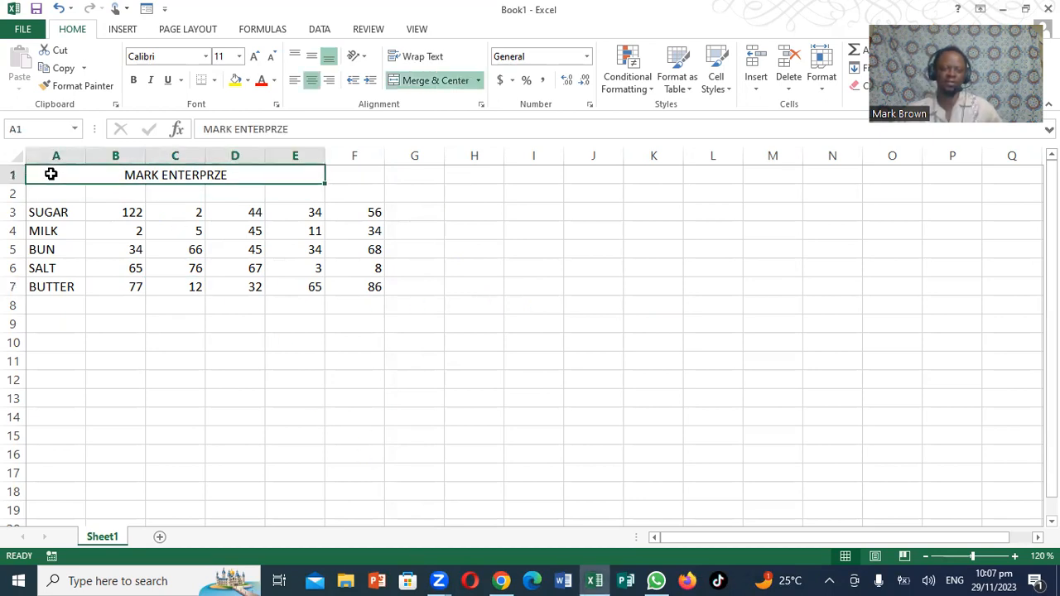
{"action": "left_click_drag", "start_coordinate": [307, 177], "coordinate": [375, 288]}
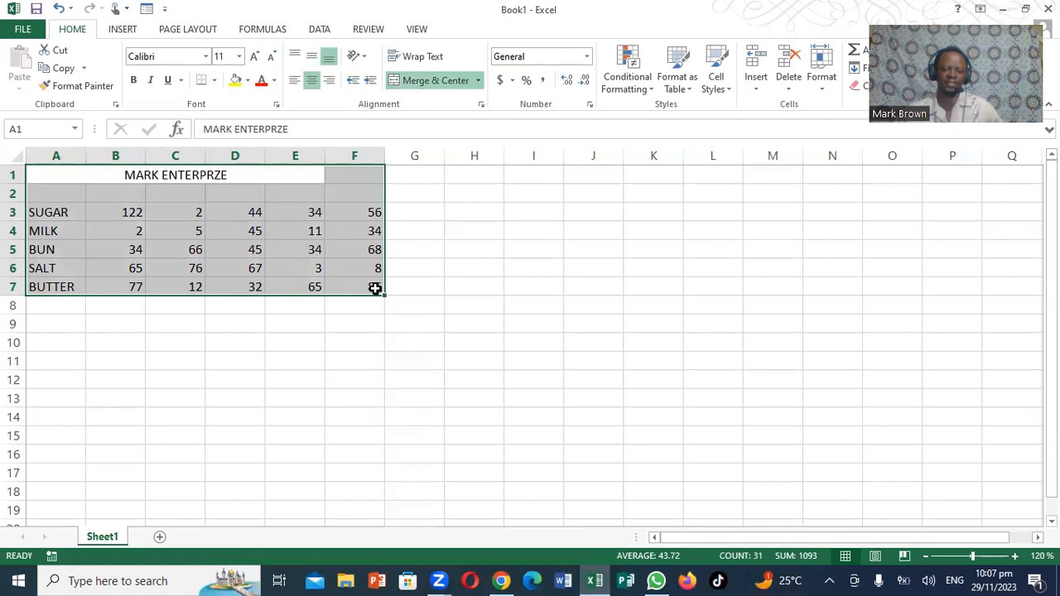
{"action": "right_click", "coordinate": [153, 233]}
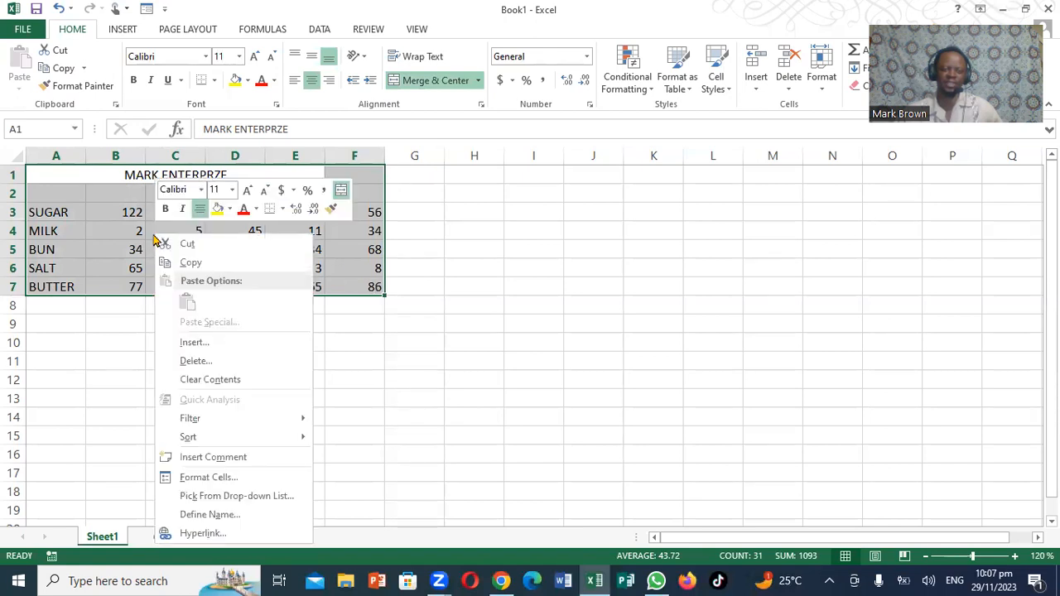
{"action": "left_click", "coordinate": [210, 263]}
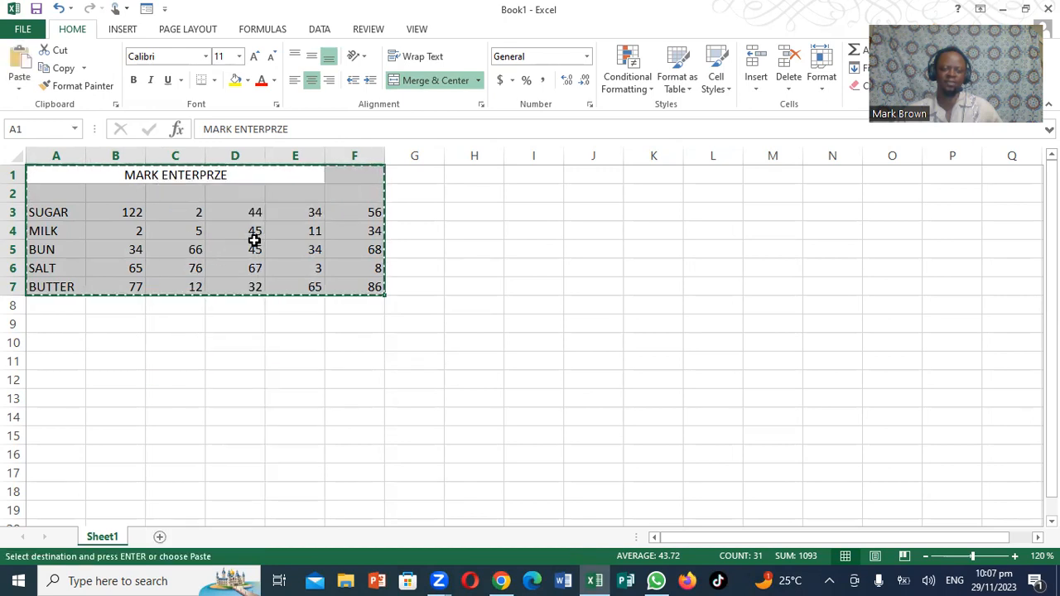
- Switch to Word, create a blank document and dismiss the document recovery list
{"action": "left_click", "coordinate": [1002, 10]}
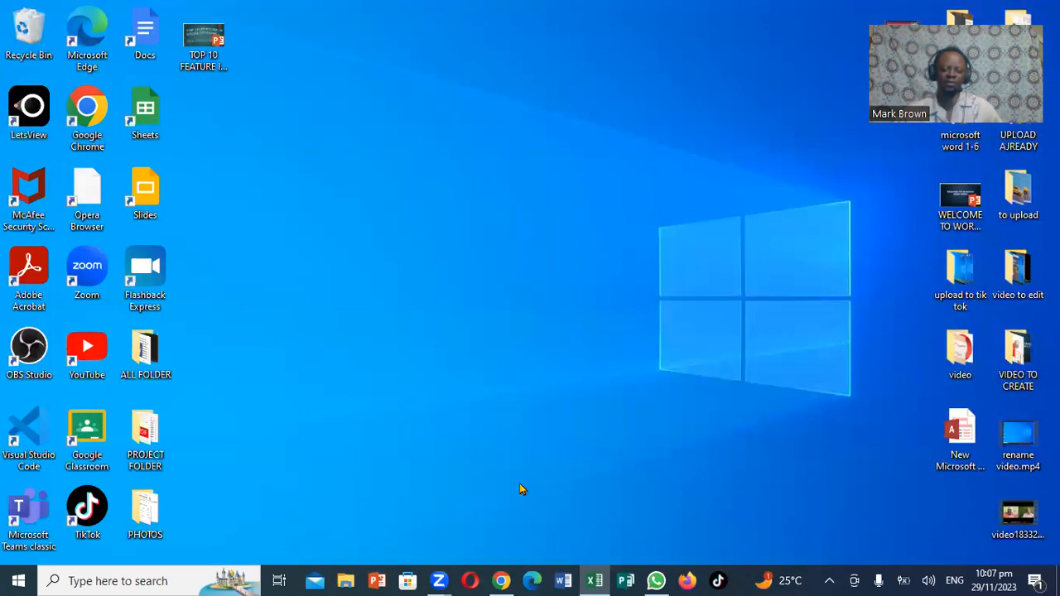
{"action": "left_click", "coordinate": [561, 579]}
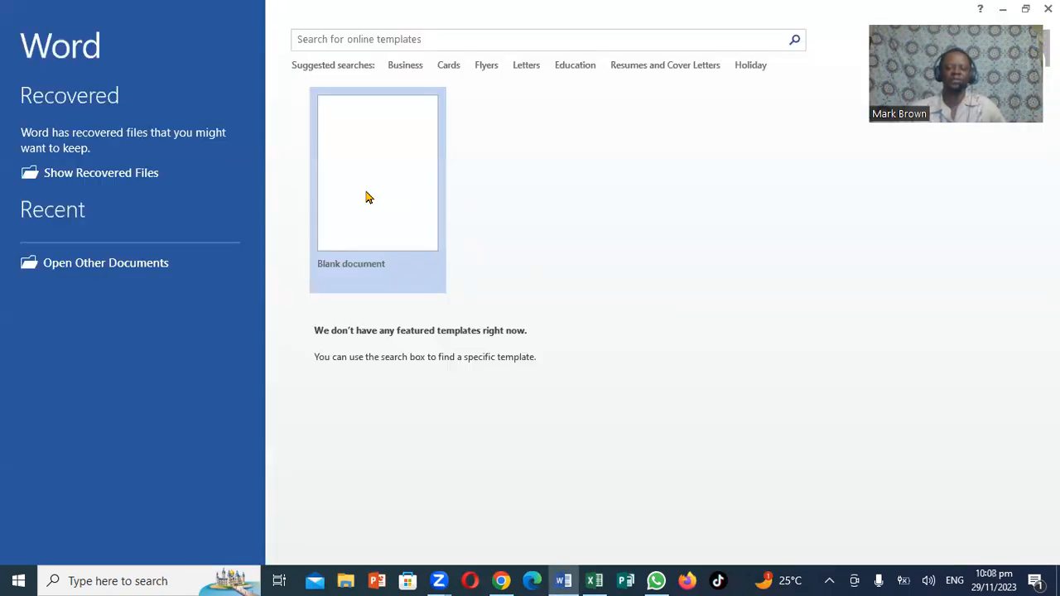
{"action": "left_click", "coordinate": [365, 190]}
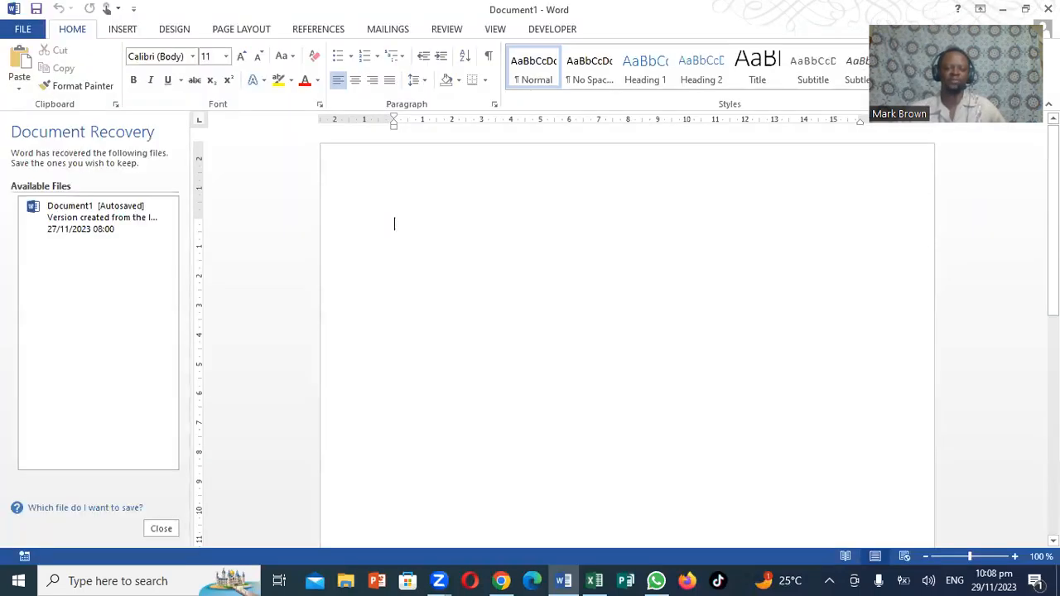
{"action": "left_click", "coordinate": [162, 528]}
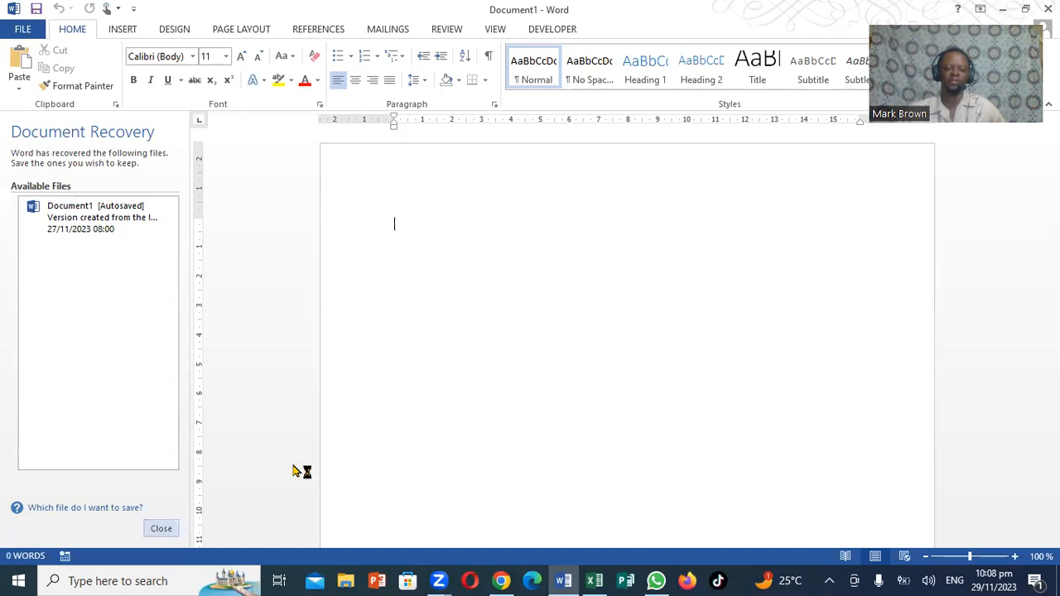
{"action": "left_click", "coordinate": [395, 241]}
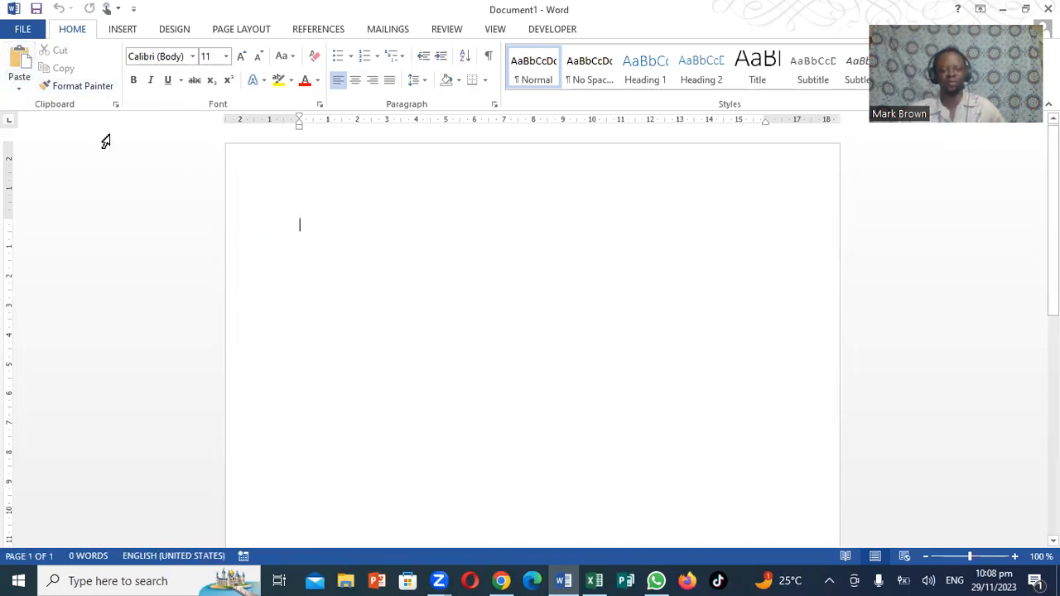
- Paste the copied table into the document as a linked Microsoft Excel Worksheet Object using Paste Special
{"action": "left_click", "coordinate": [20, 88]}
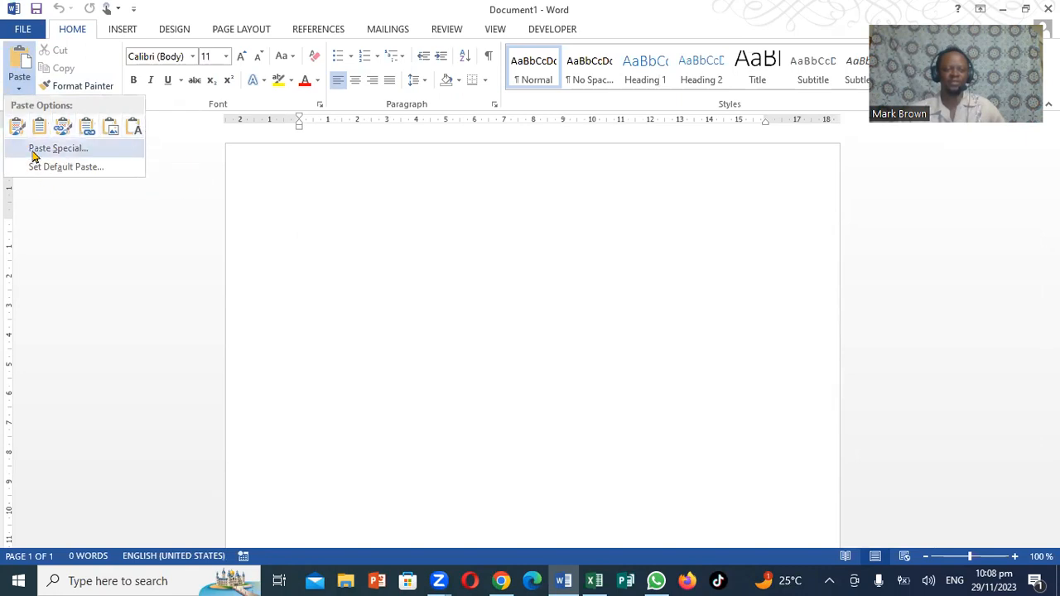
{"action": "left_click", "coordinate": [58, 149]}
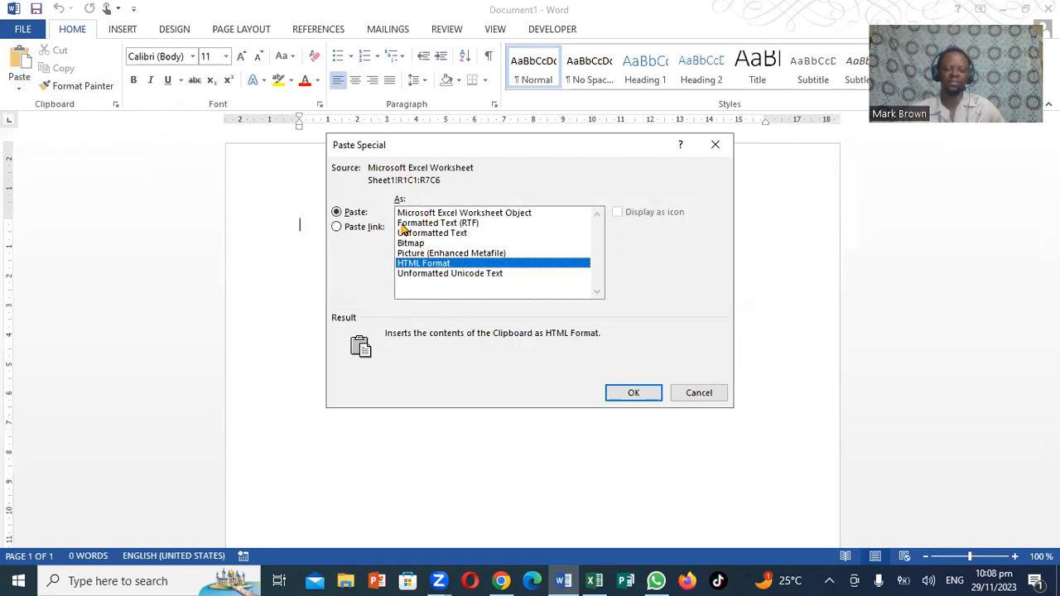
{"action": "left_click", "coordinate": [337, 227]}
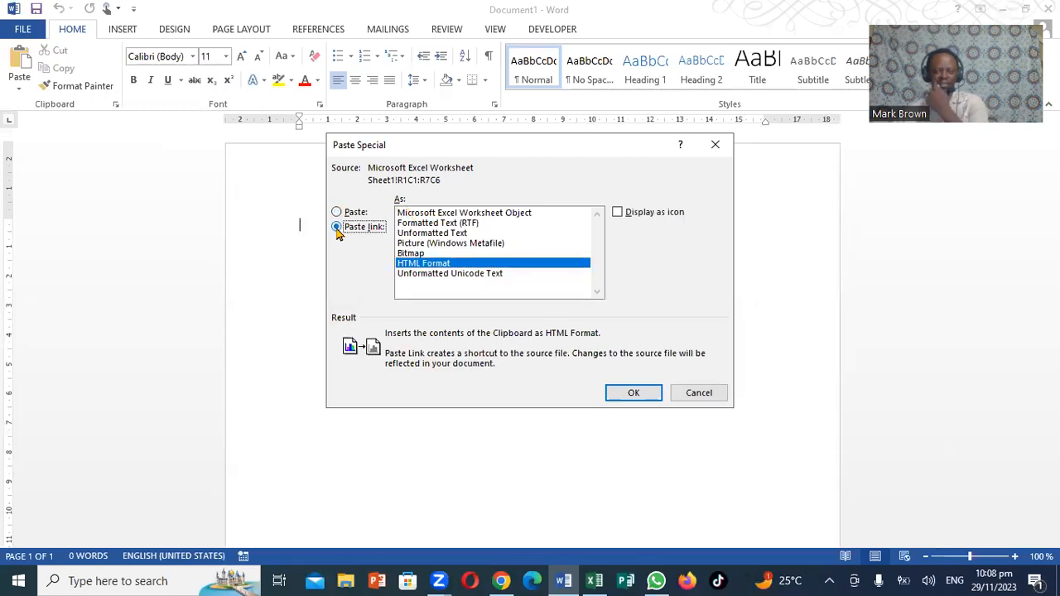
{"action": "left_click", "coordinate": [500, 214]}
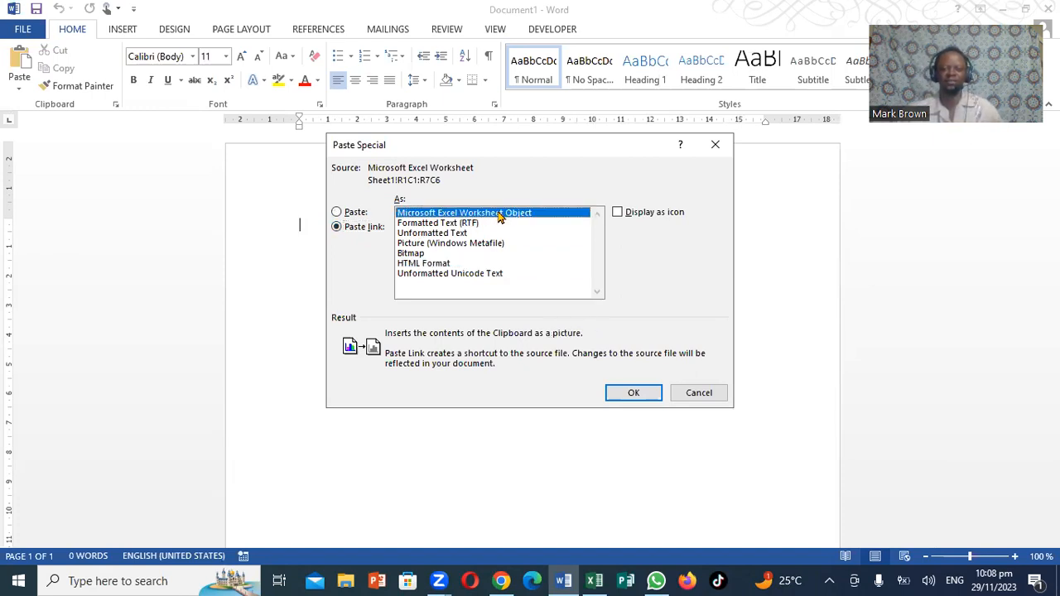
{"action": "left_click", "coordinate": [638, 394]}
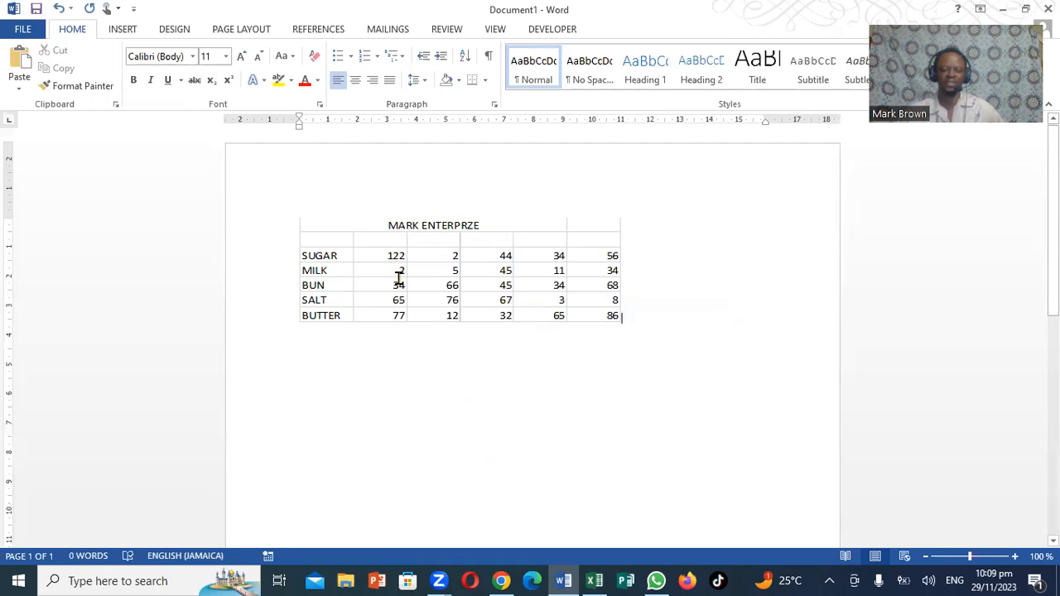
{"action": "mouse_move", "coordinate": [596, 580]}
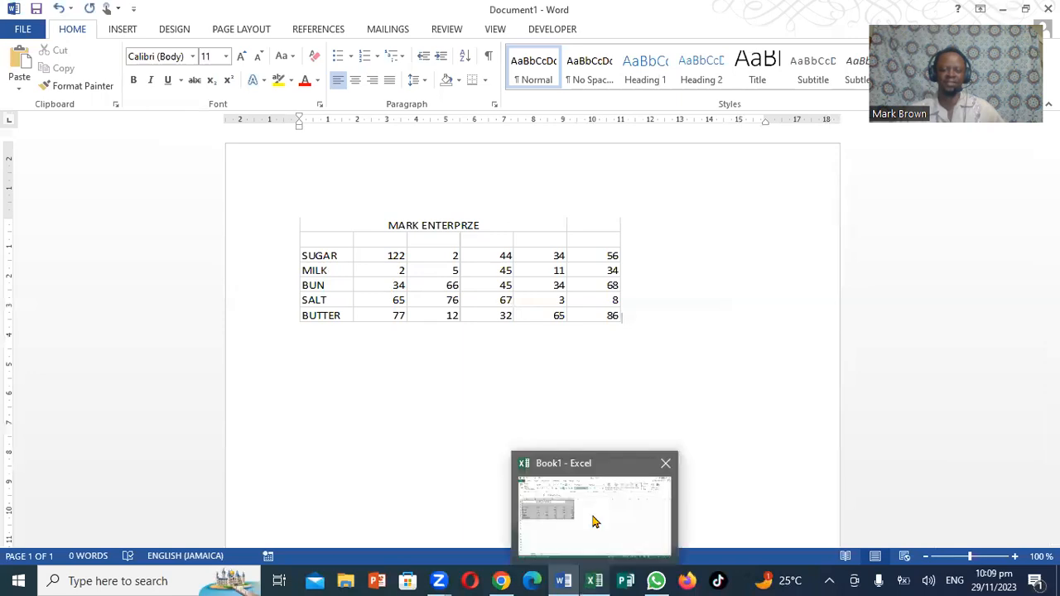
{"action": "left_click", "coordinate": [594, 522]}
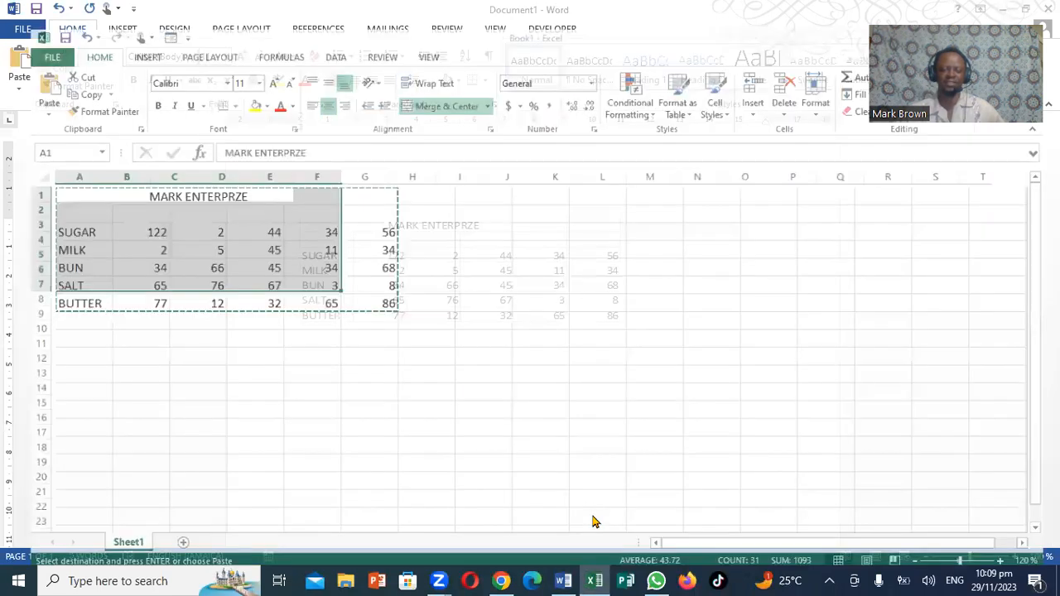
{"action": "left_click", "coordinate": [563, 580]}
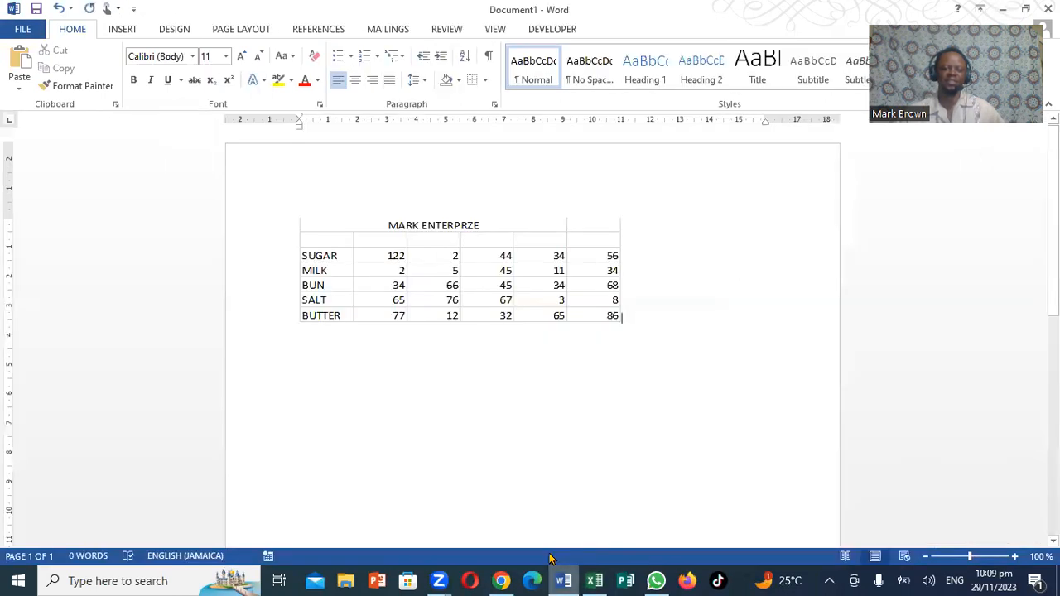
- Save the document to the Desktop as a Word Document named LINK
{"action": "left_click", "coordinate": [26, 33]}
{"action": "left_click", "coordinate": [43, 183]}
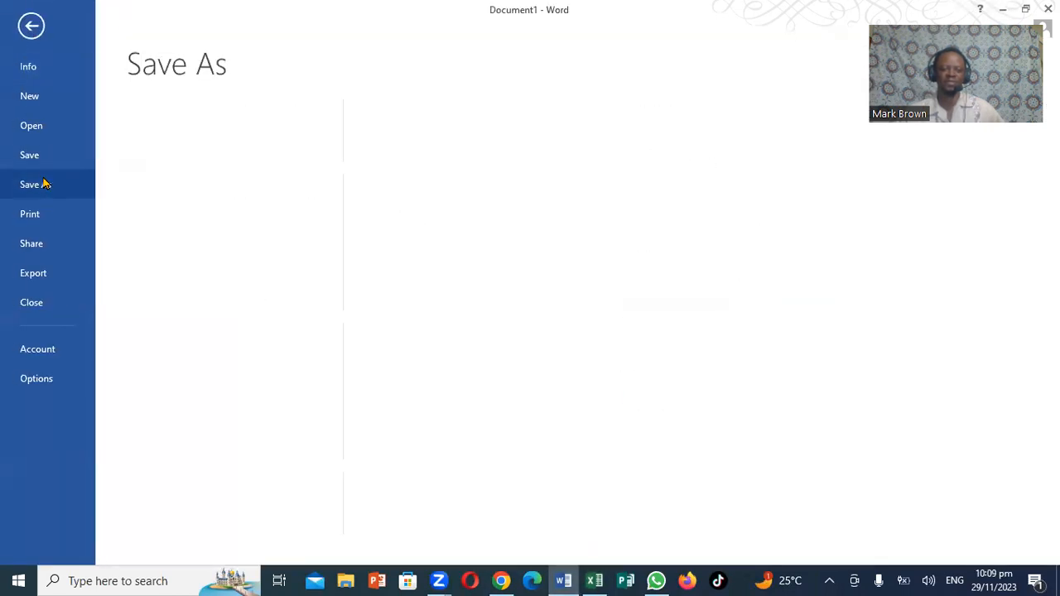
{"action": "left_click", "coordinate": [405, 236]}
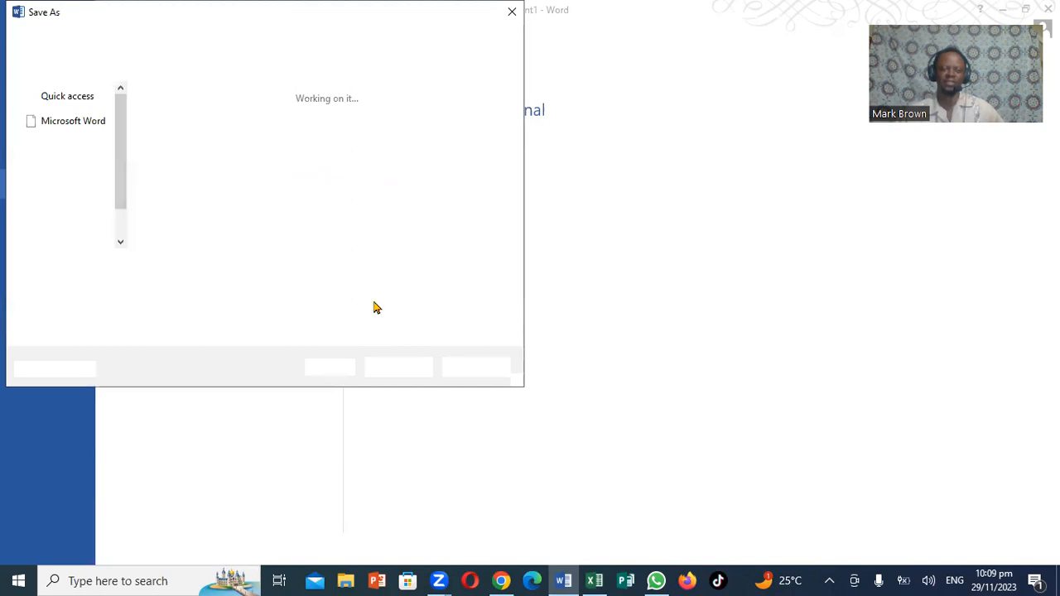
{"action": "left_click", "coordinate": [86, 141]}
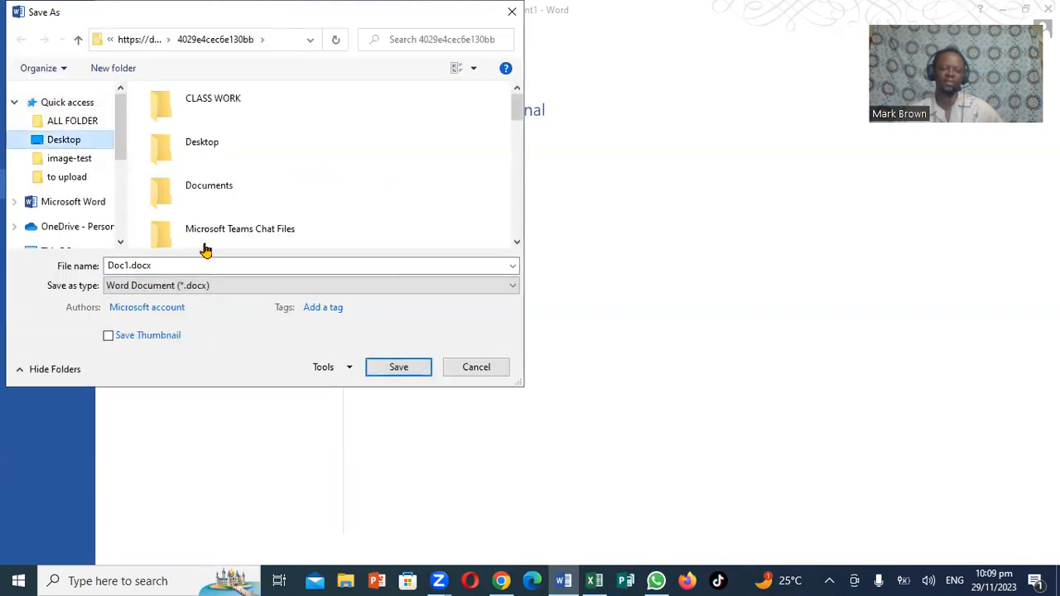
{"action": "double_click", "coordinate": [163, 264]}
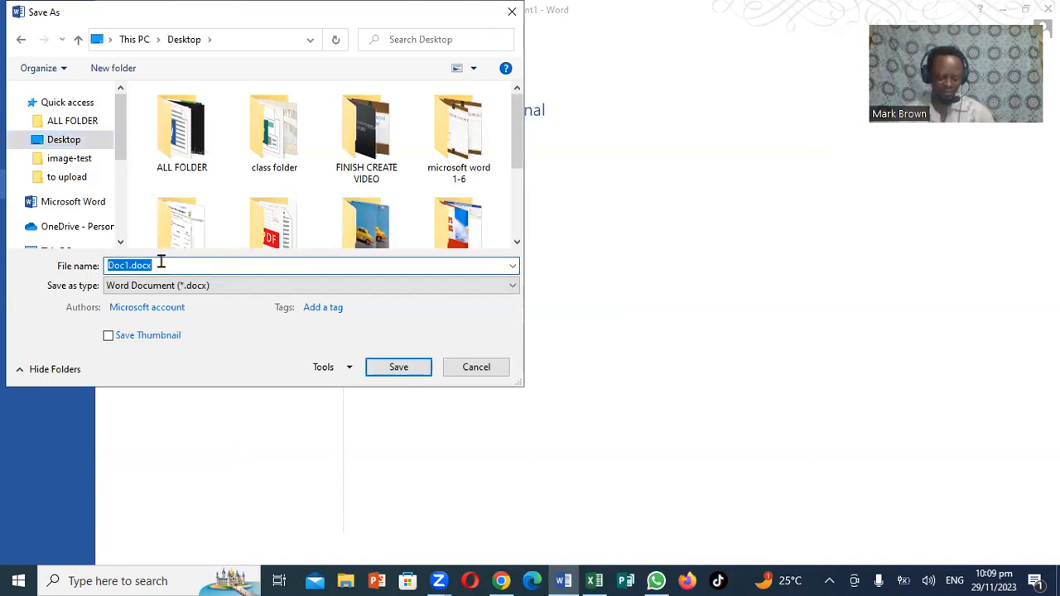
{"action": "key", "text": "BackSpace"}
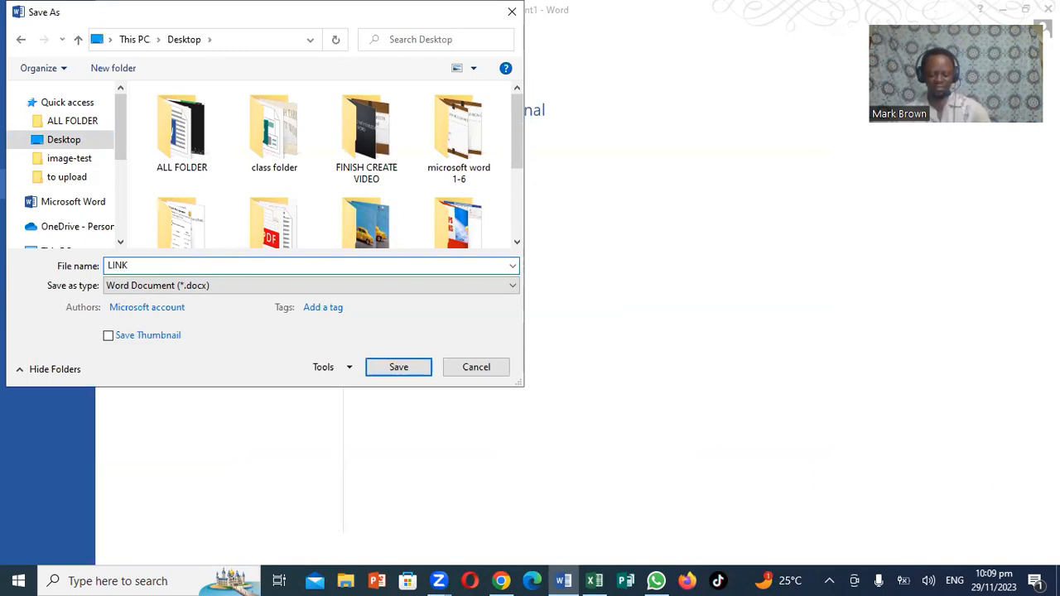
{"action": "left_click", "coordinate": [395, 369]}
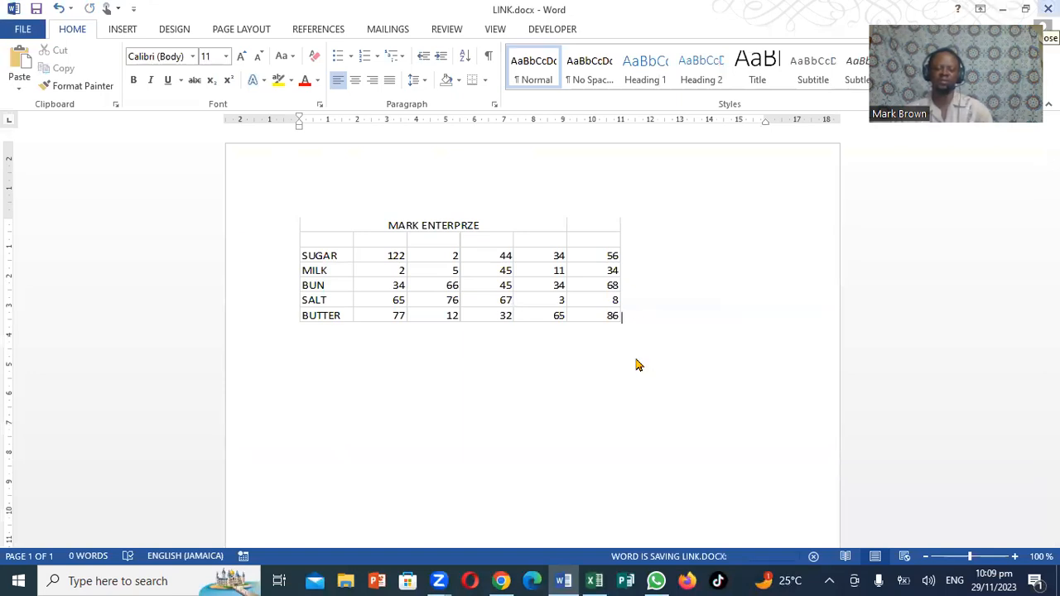
- Switch to the Book1 workbook in Excel, cancel the pending copy and deselect the table
{"action": "left_click", "coordinate": [594, 580]}
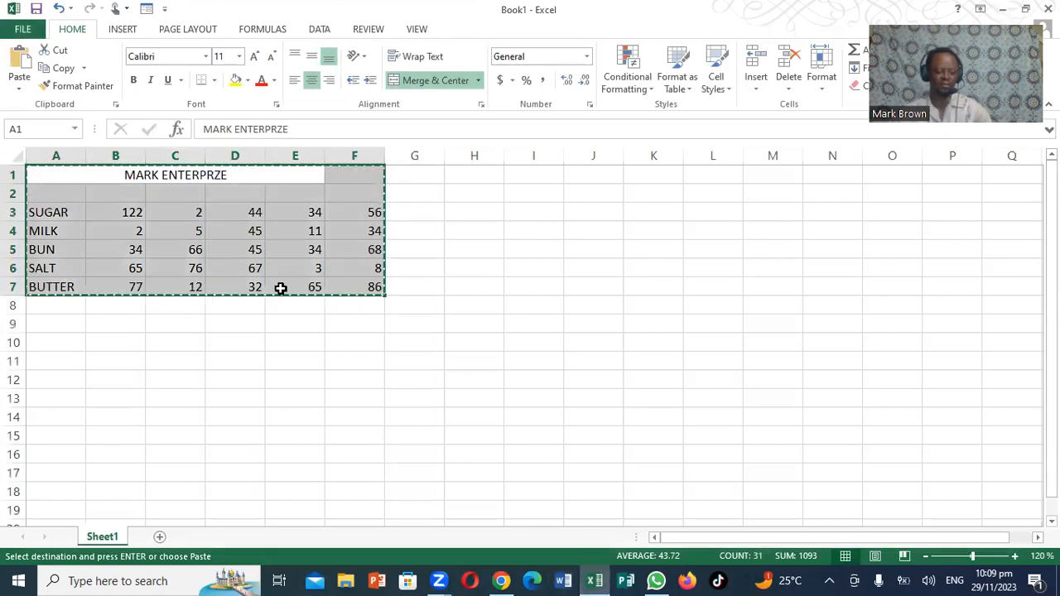
{"action": "key", "text": "Escape"}
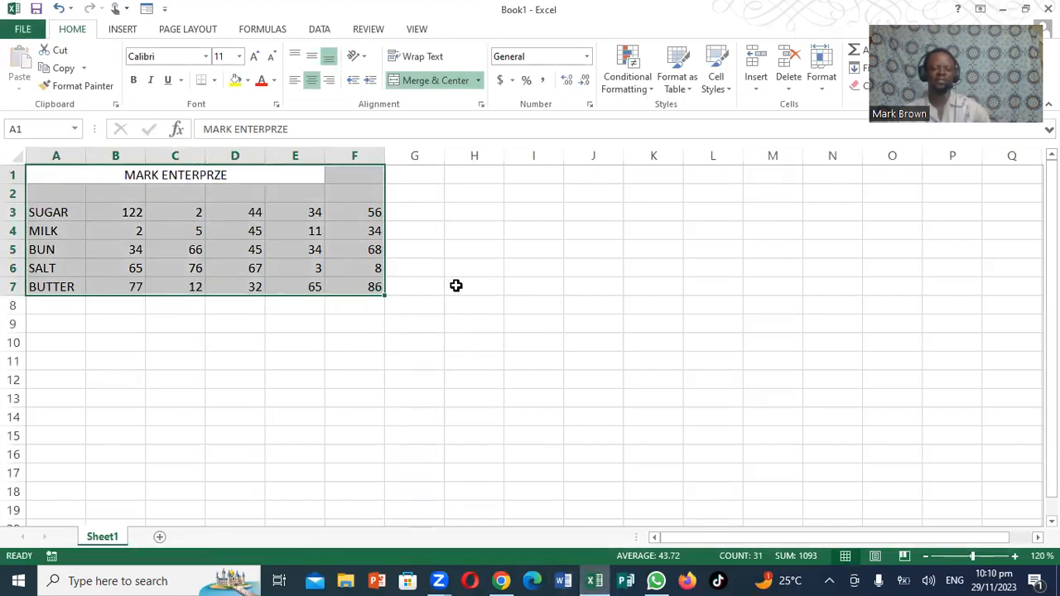
{"action": "left_click", "coordinate": [434, 283]}
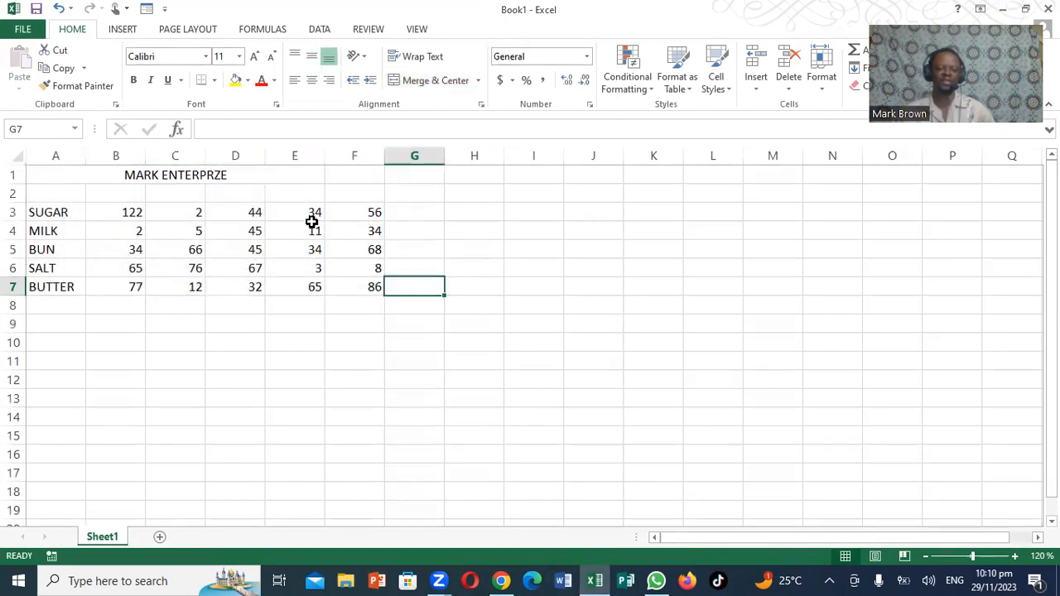
- Add a row below BUTTER with the label PIN in A8 and the values 98, 67 and 5 in B8:D8
{"action": "left_click", "coordinate": [43, 306]}
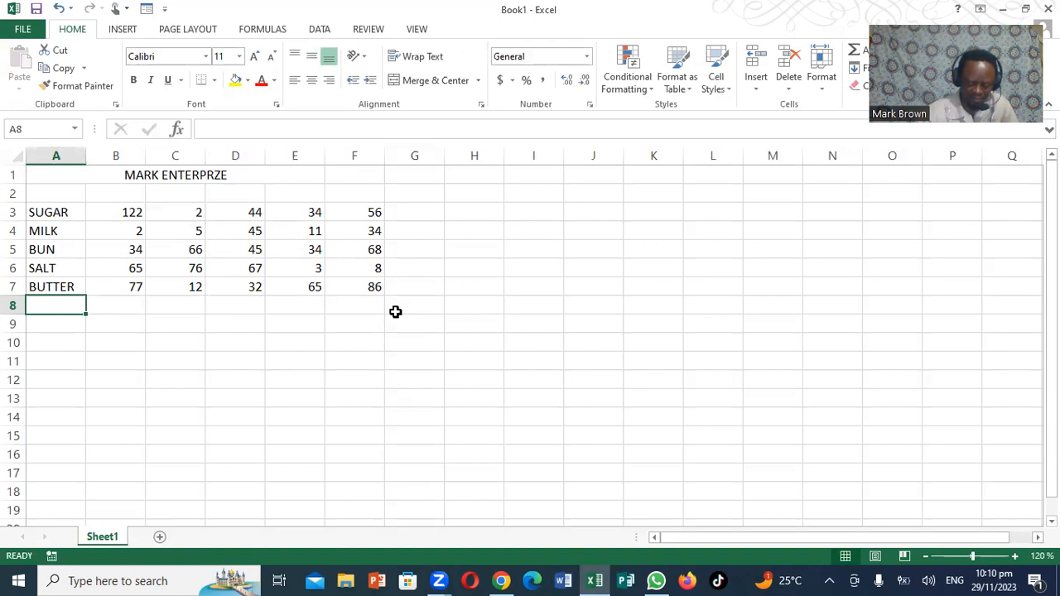
{"action": "type", "text": "PIN"}
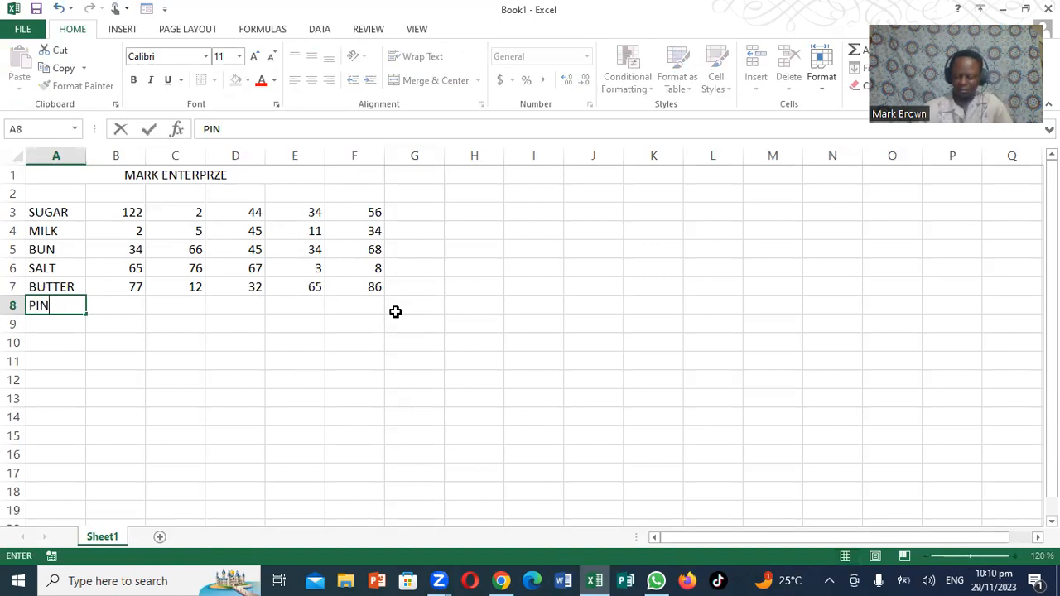
{"action": "key", "text": "Tab"}
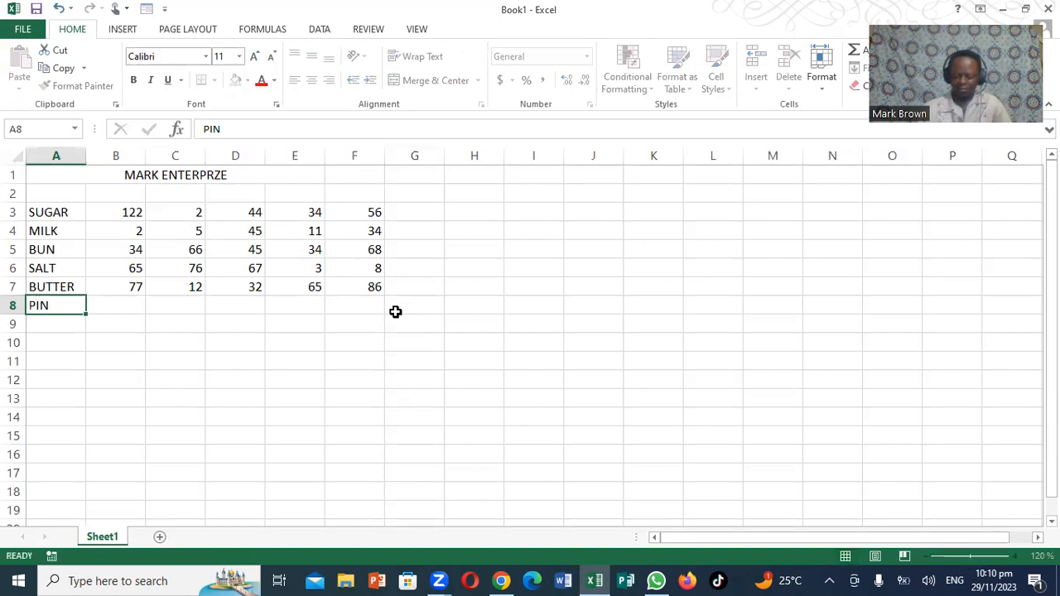
{"action": "type", "text": "98"}
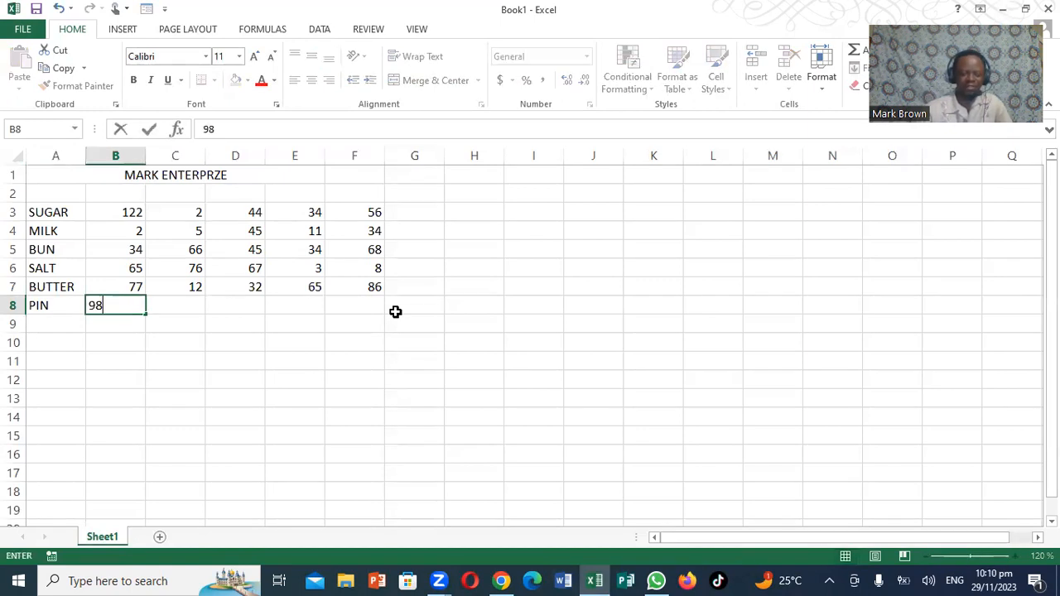
{"action": "key", "text": "Tab"}
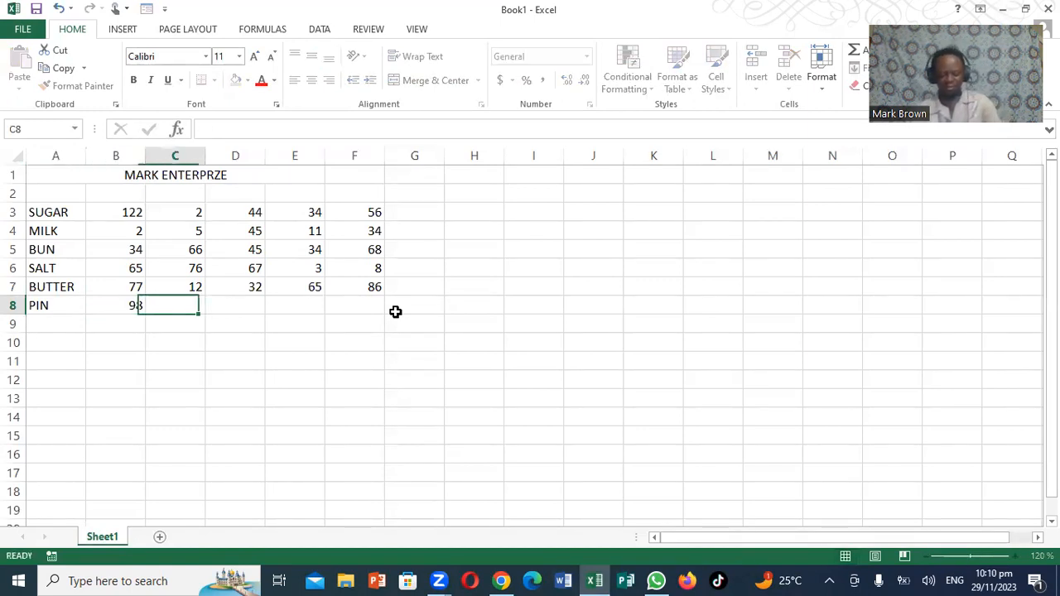
{"action": "type", "text": "67"}
{"action": "type", "text": "5"}
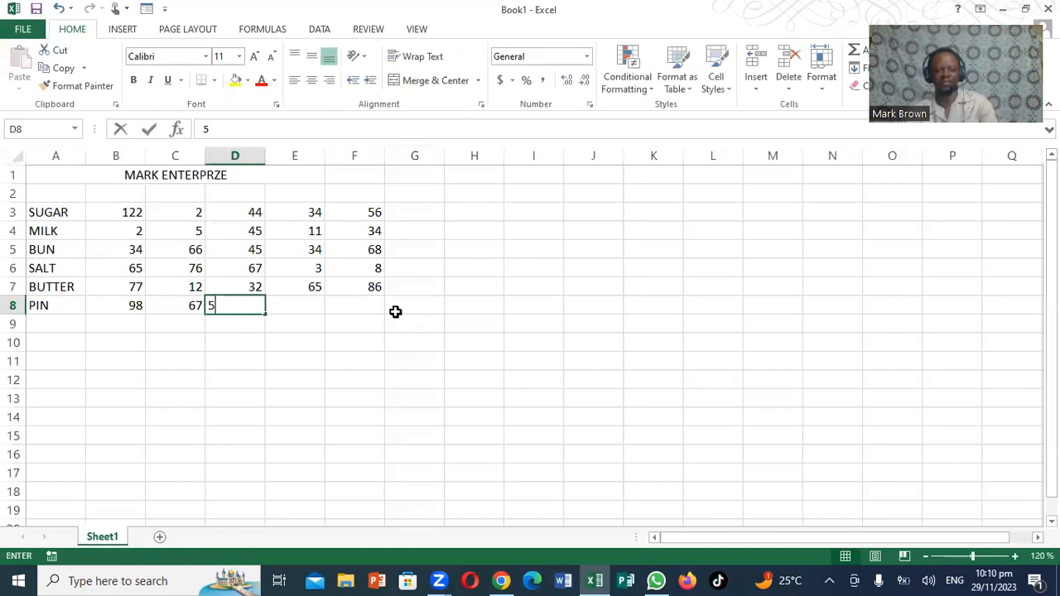
{"action": "key", "text": "Tab"}
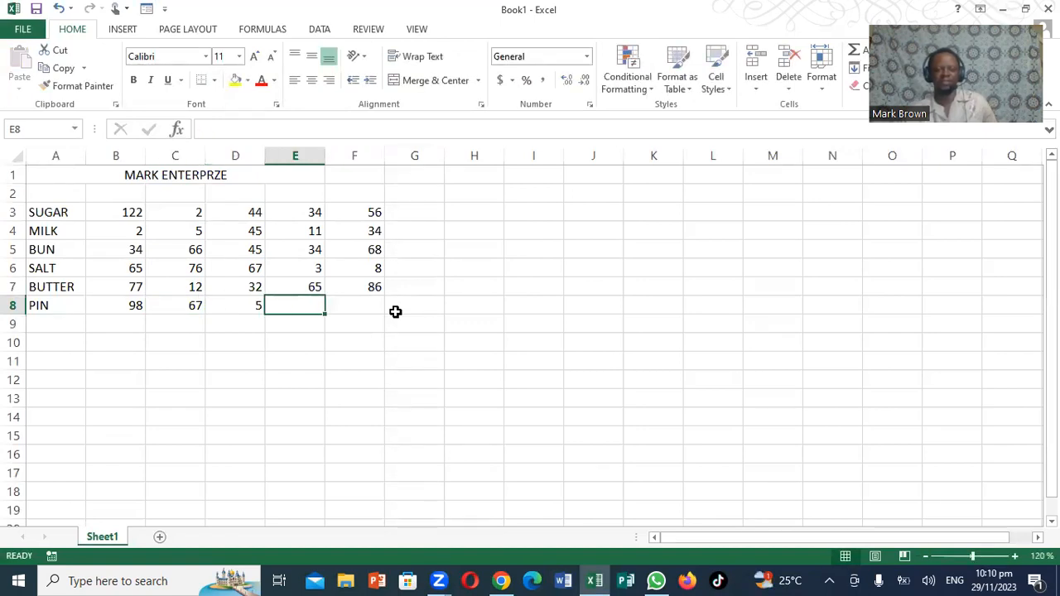
- Clear the contents of cells E3:F8 in the last two columns of the table
{"action": "left_click", "coordinate": [294, 214]}
{"action": "left_click_drag", "start_coordinate": [294, 214], "coordinate": [374, 306]}
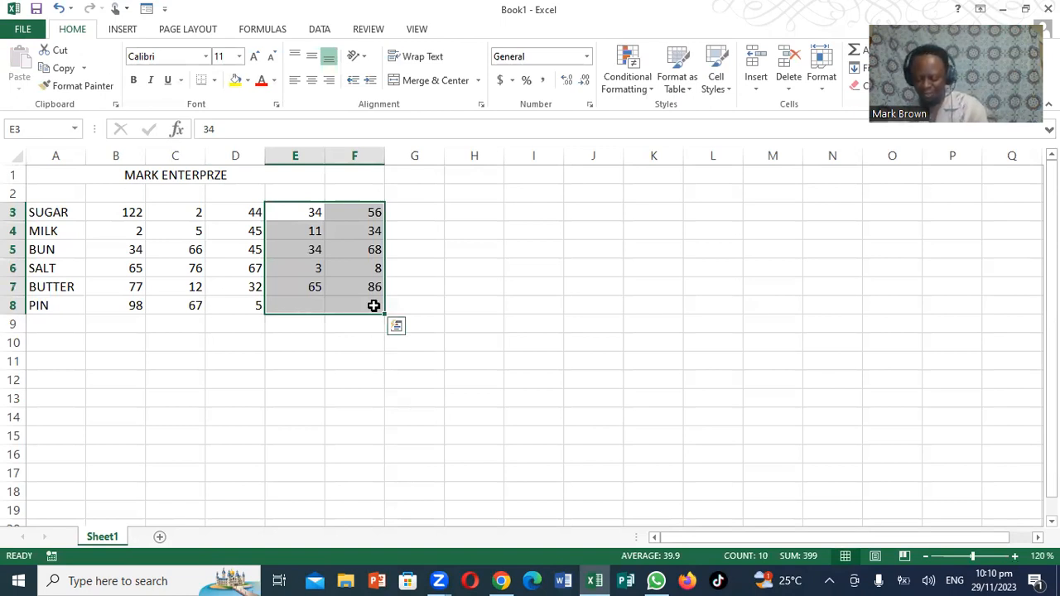
{"action": "key", "text": "Delete"}
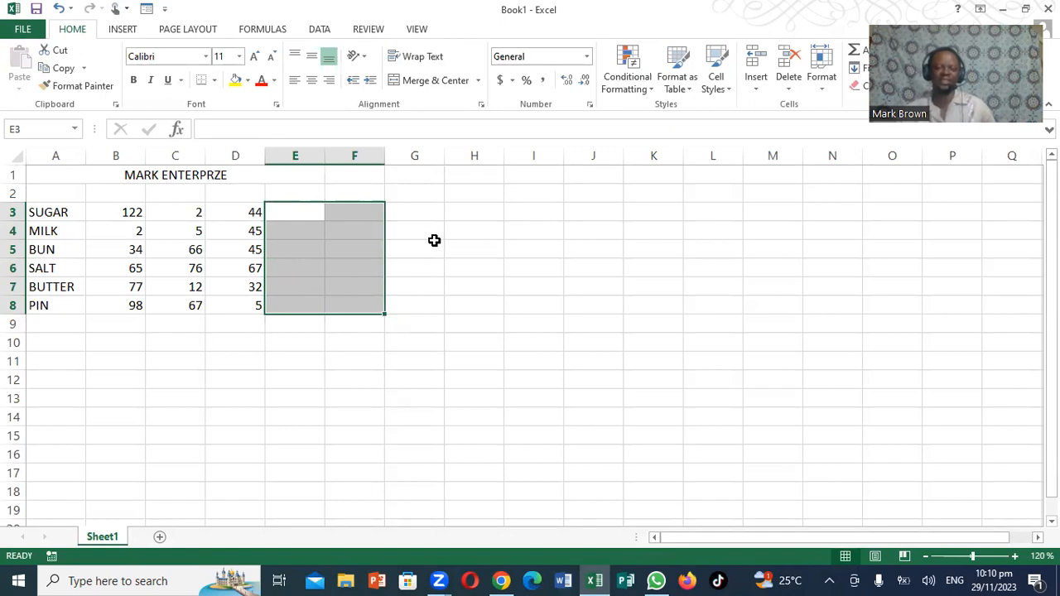
- Move LINK.docx to a free area of the desktop, then open it with the data from the linked files updated
{"action": "left_click", "coordinate": [434, 242]}
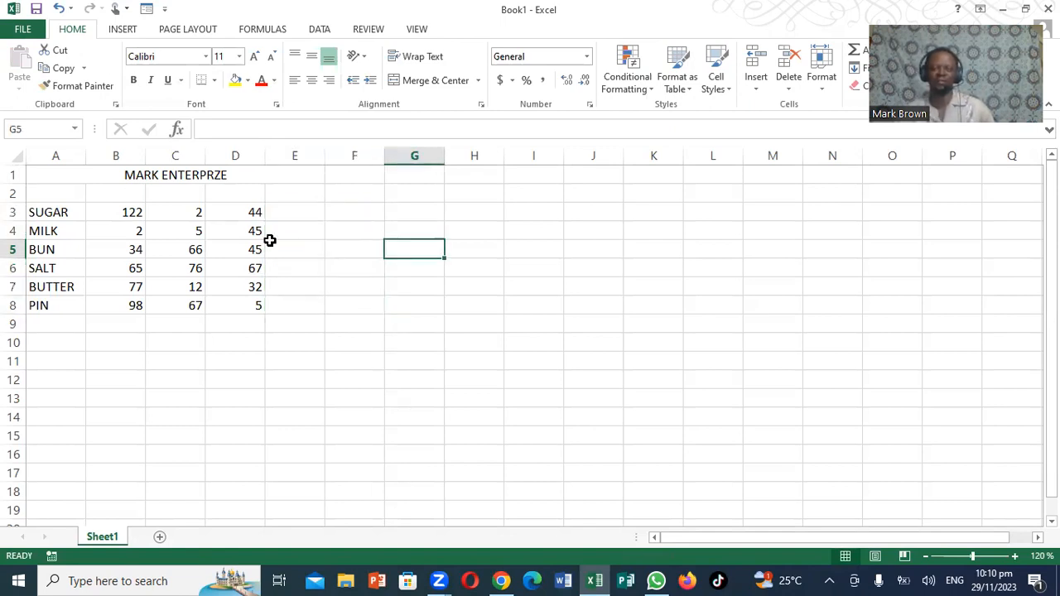
{"action": "left_click", "coordinate": [1004, 10]}
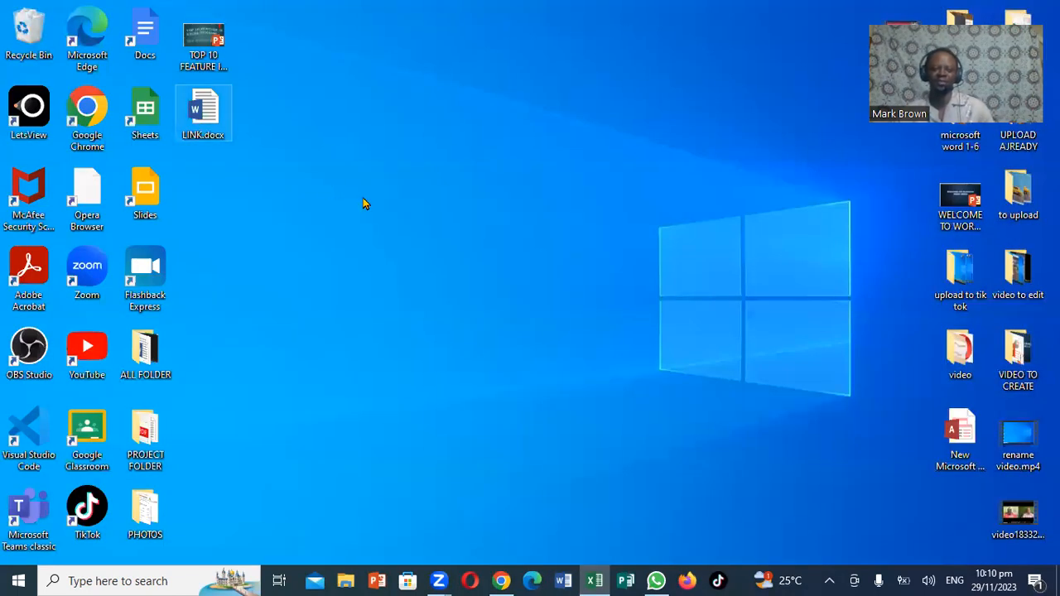
{"action": "left_click_drag", "start_coordinate": [362, 203], "coordinate": [361, 190]}
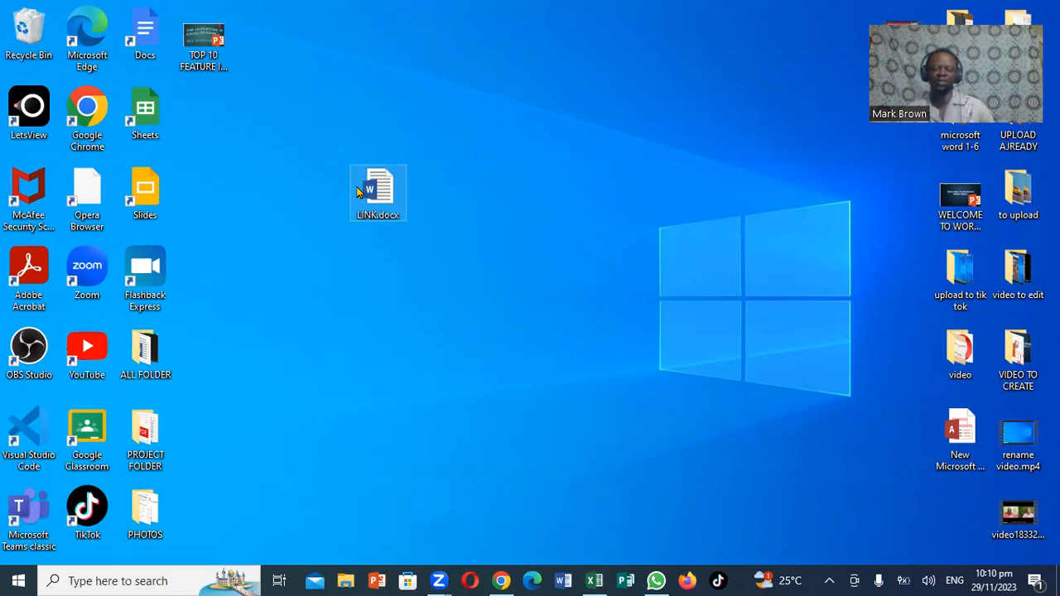
{"action": "right_click", "coordinate": [359, 187]}
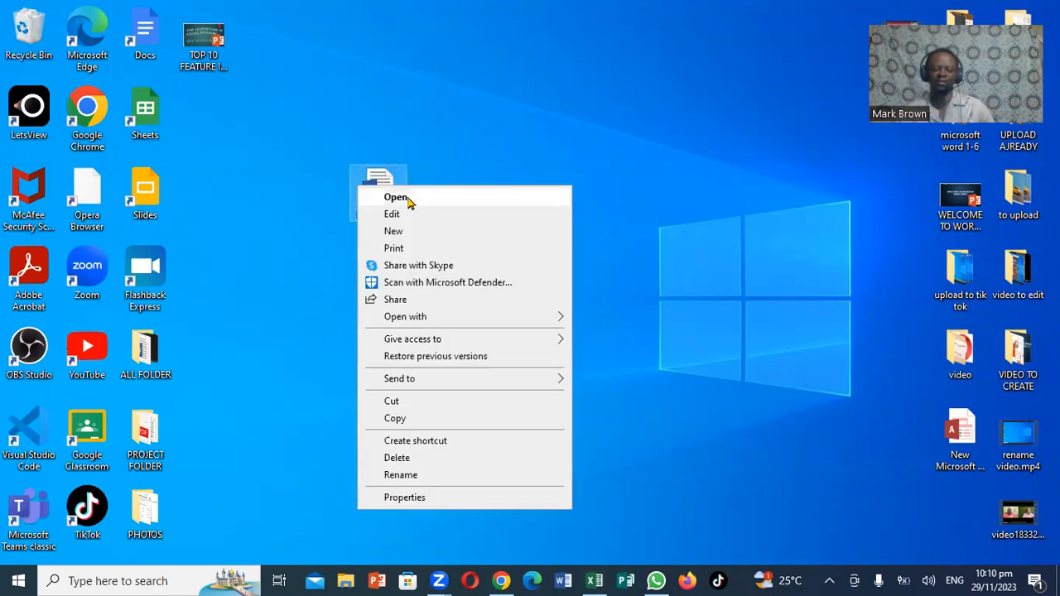
{"action": "left_click", "coordinate": [593, 245]}
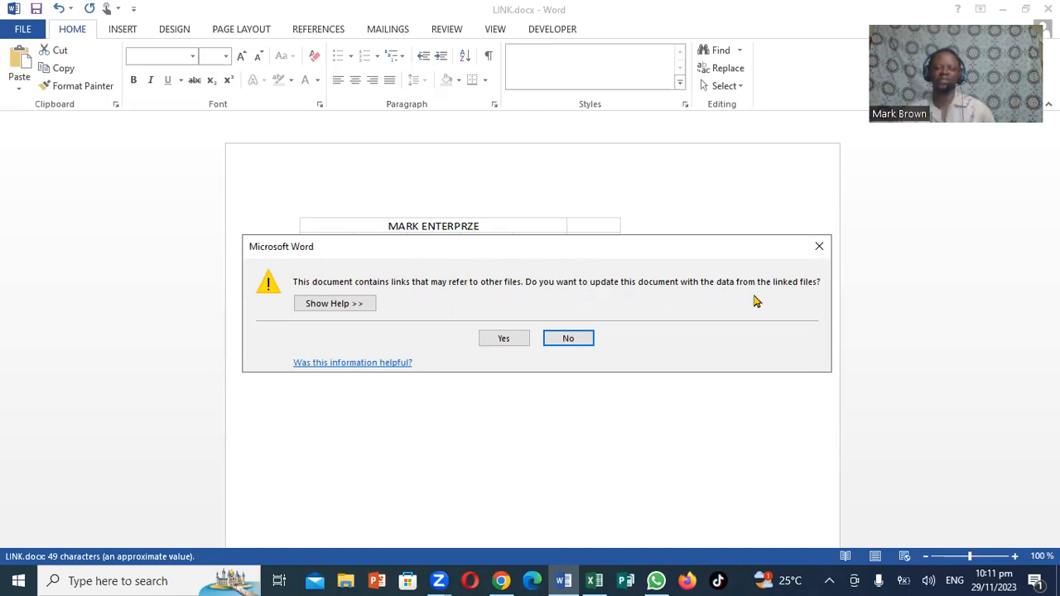
{"action": "left_click", "coordinate": [500, 339]}
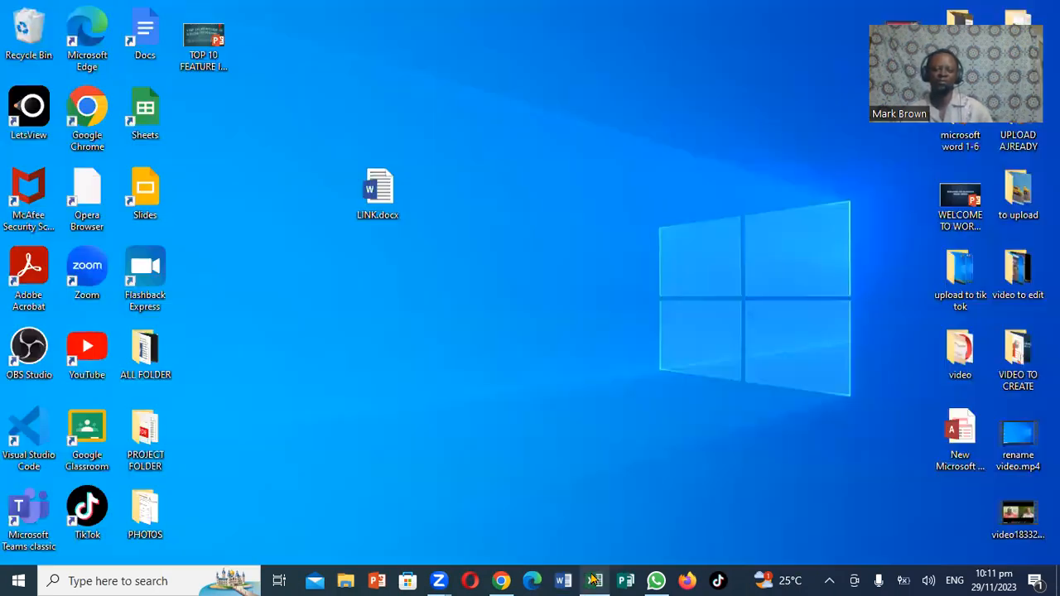
- Switch back to Book1 in Excel and apply red solid-fill data bars to cells A2:E8
{"action": "left_click", "coordinate": [593, 580]}
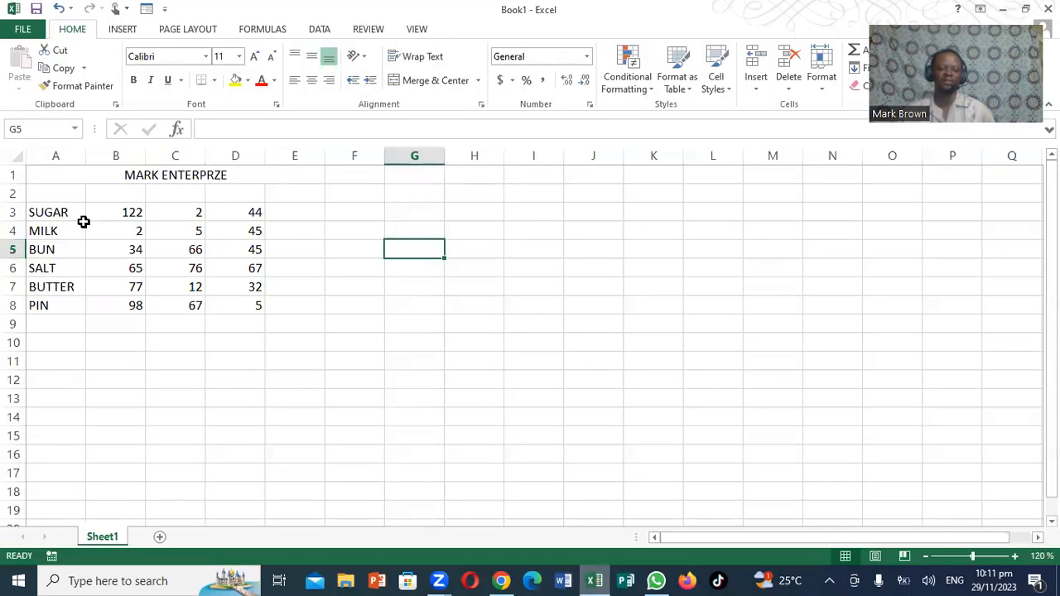
{"action": "left_click_drag", "start_coordinate": [41, 186], "coordinate": [270, 308]}
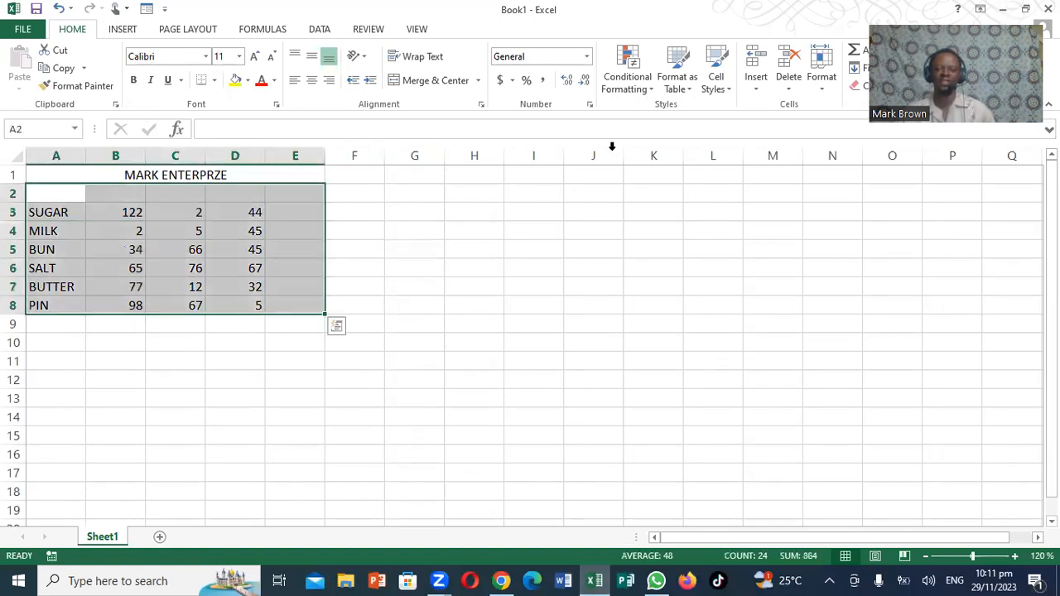
{"action": "left_click", "coordinate": [651, 90]}
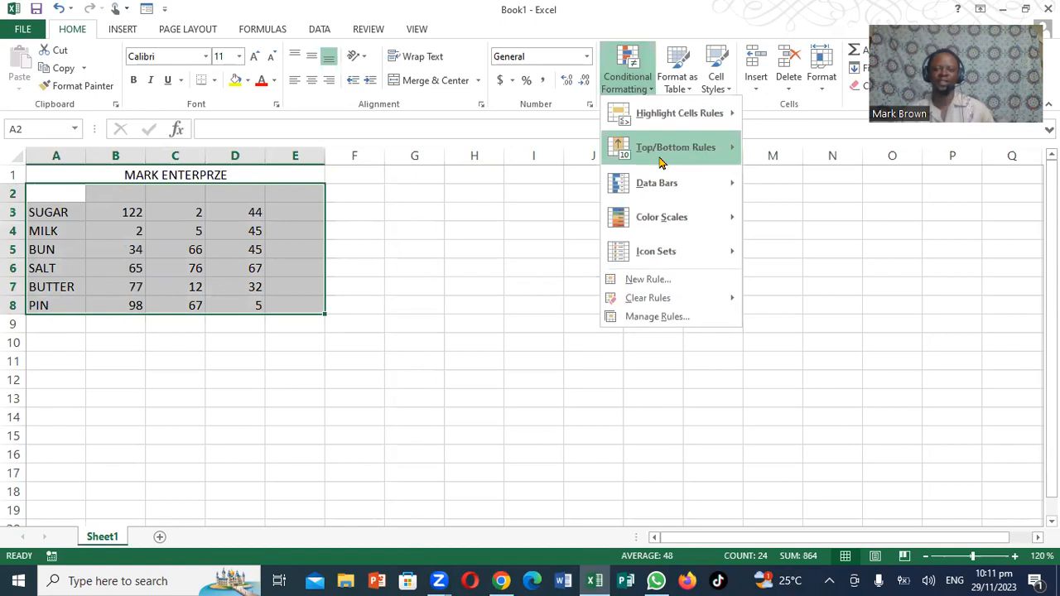
{"action": "mouse_move", "coordinate": [651, 191]}
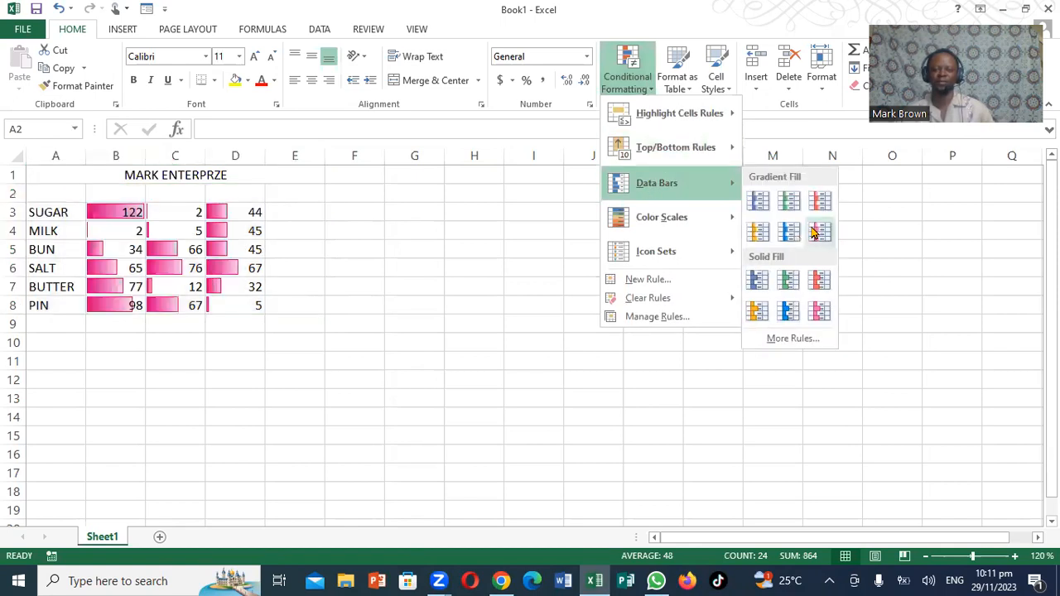
{"action": "left_click", "coordinate": [816, 280]}
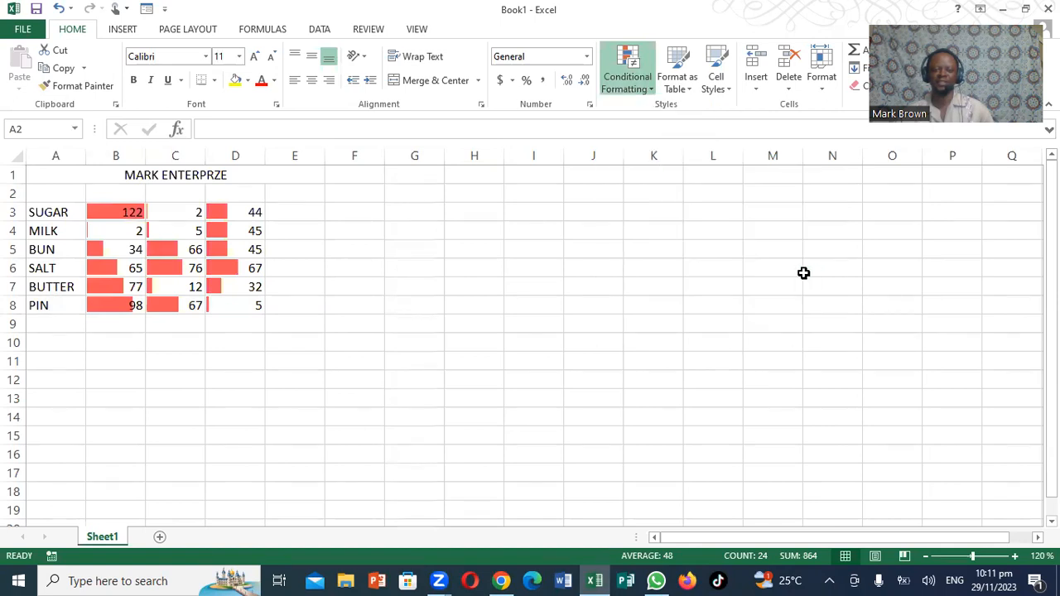
{"action": "left_click", "coordinate": [740, 279]}
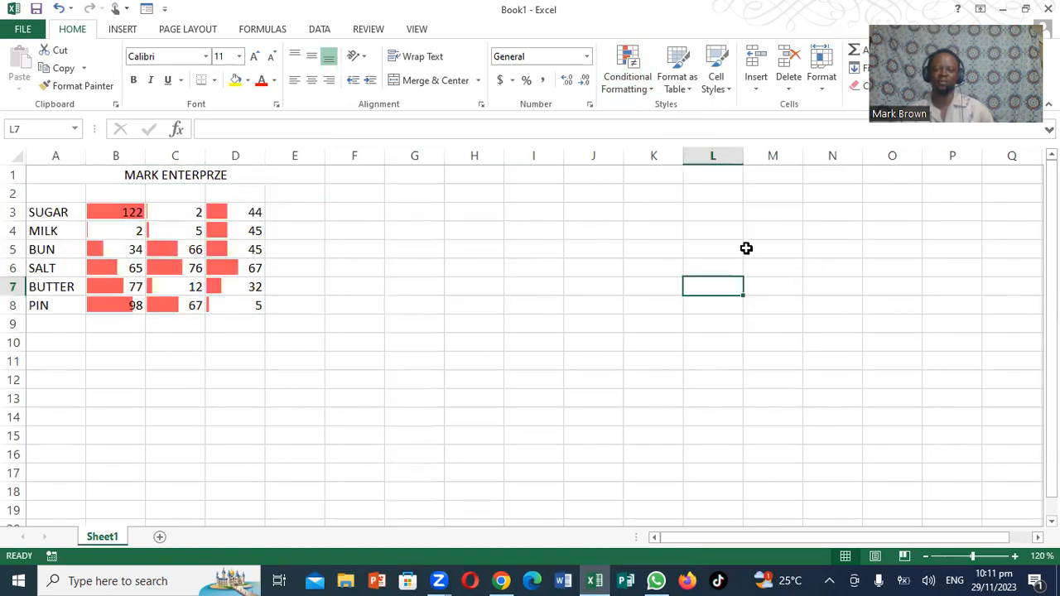
- Reopen LINK.docx from the desktop with its linked data updated, then save and close the document
{"action": "left_click", "coordinate": [1002, 9]}
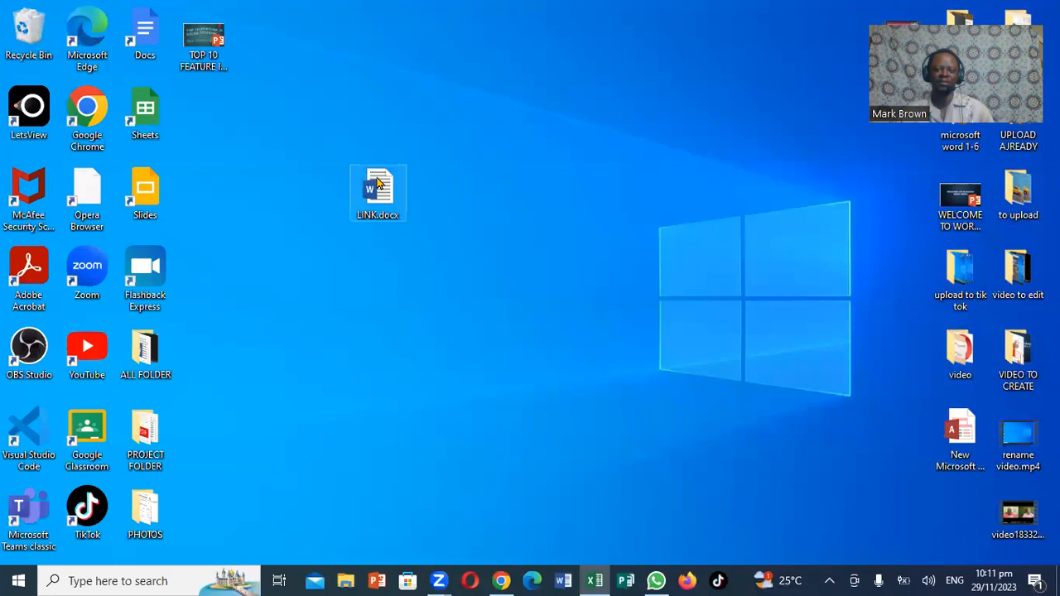
{"action": "double_click", "coordinate": [377, 182]}
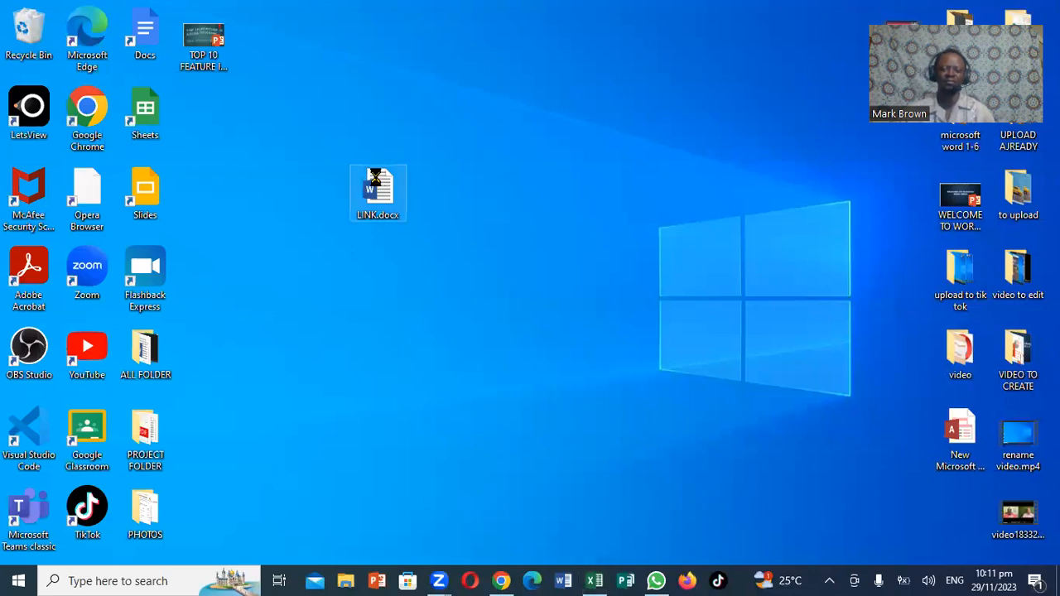
{"action": "right_click", "coordinate": [377, 178]}
{"action": "left_click", "coordinate": [423, 191]}
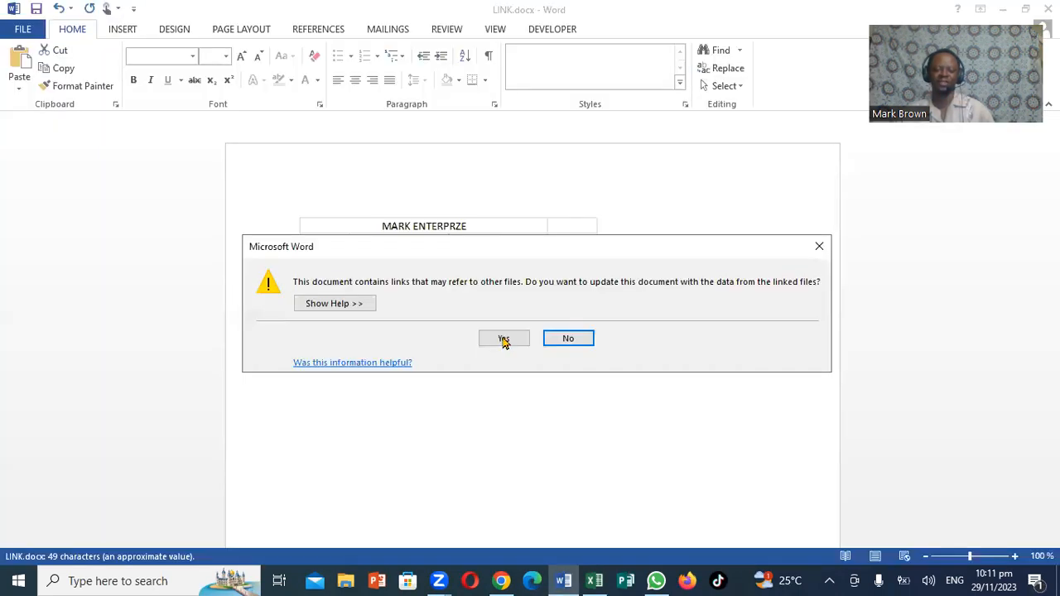
{"action": "left_click", "coordinate": [503, 340]}
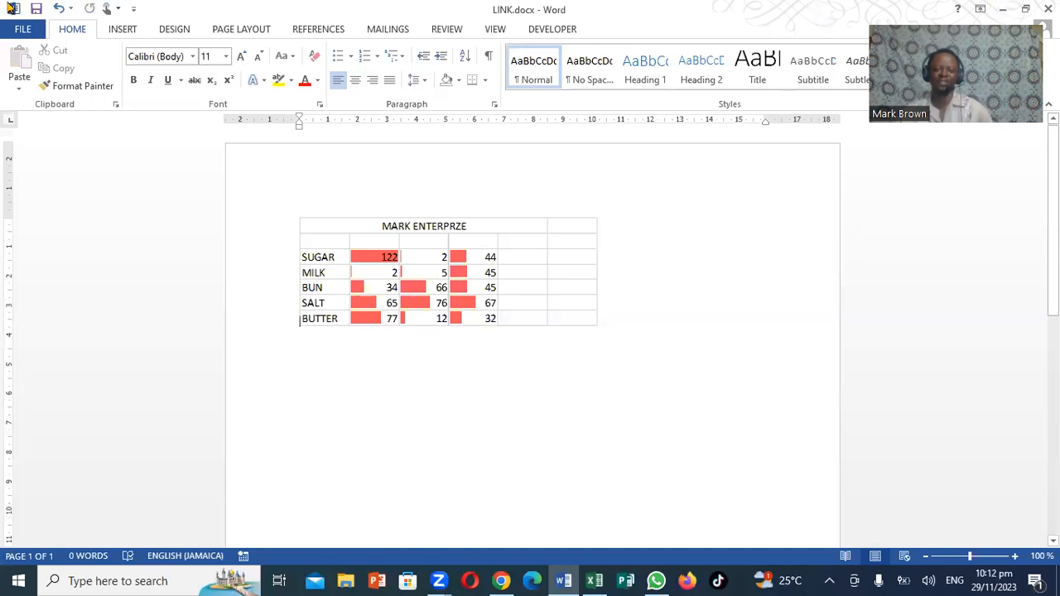
{"action": "left_click", "coordinate": [36, 9]}
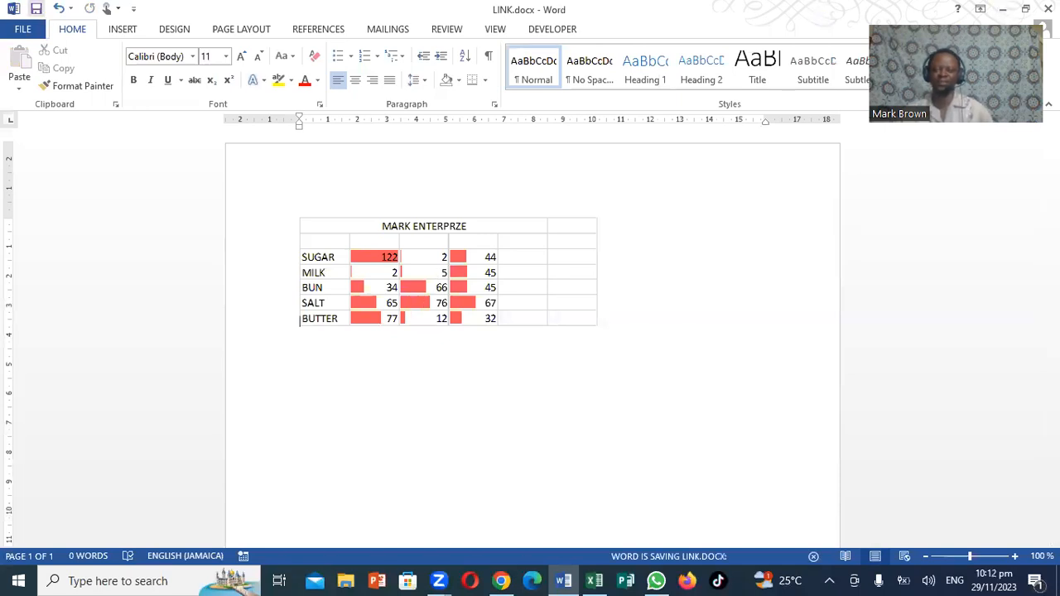
{"action": "left_click", "coordinate": [1047, 8]}
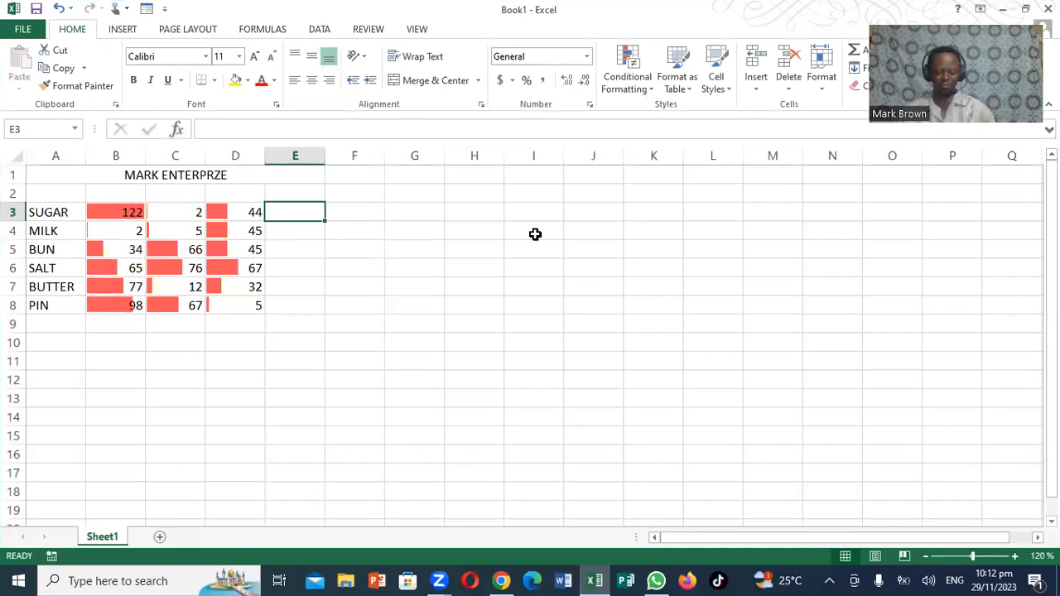
- In Book1, enter 23 in E3 and the values 45, 6, 98, 98, 64 and 3 in F3:F8
{"action": "type", "text": "23"}
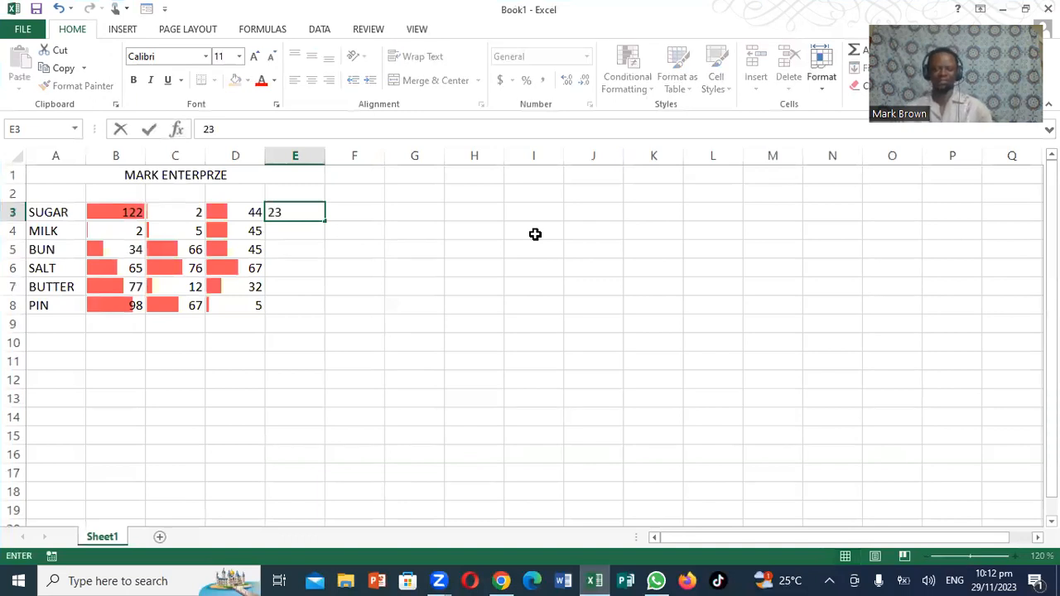
{"action": "key", "text": "Tab"}
{"action": "type", "text": "45"}
{"action": "key", "text": "Return"}
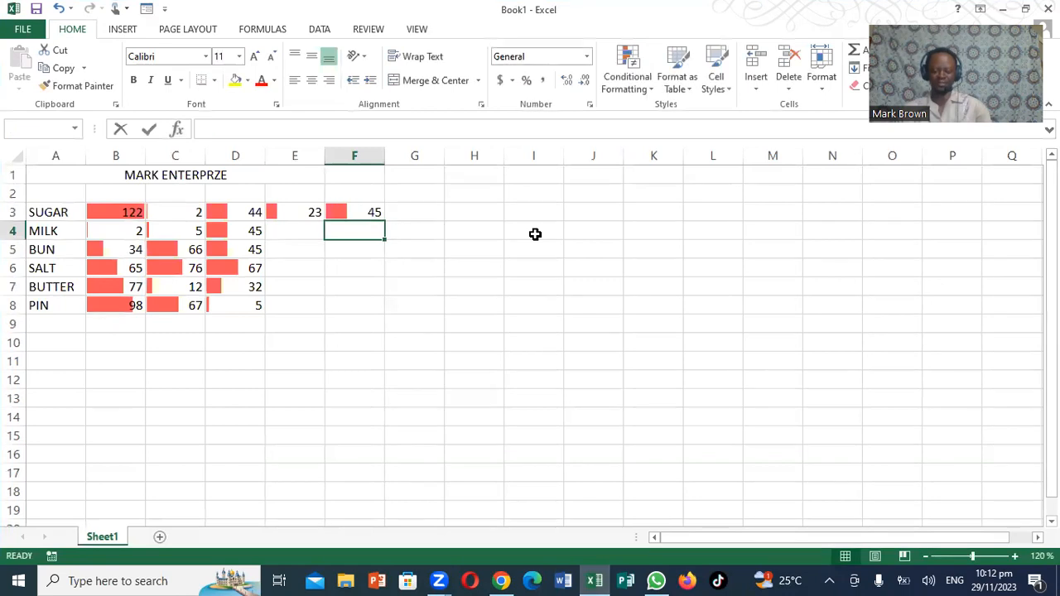
{"action": "type", "text": "6"}
{"action": "key", "text": "Return"}
{"action": "type", "text": "98"}
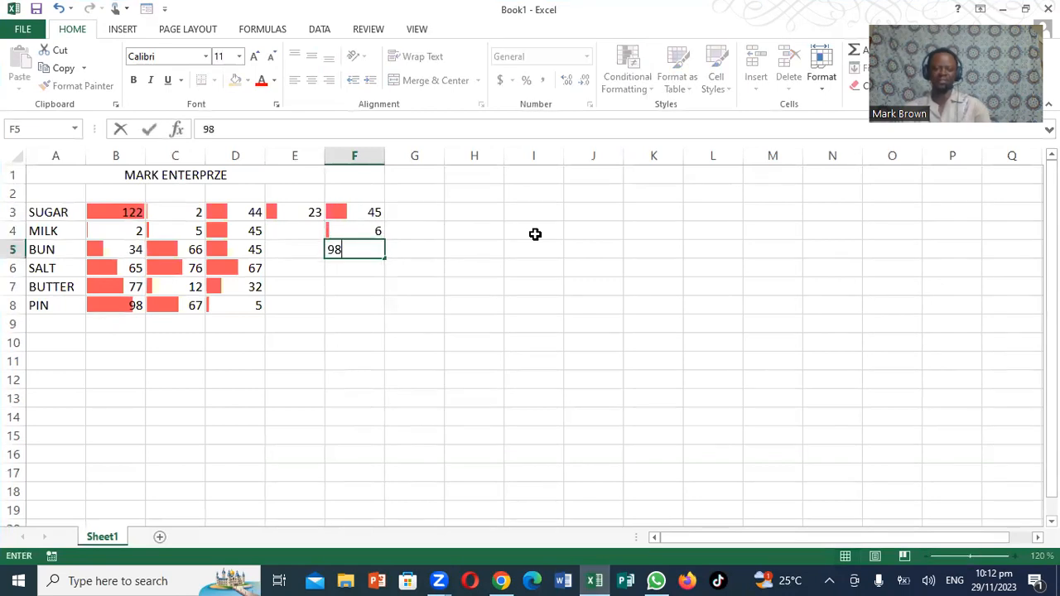
{"action": "key", "text": "Return"}
{"action": "type", "text": "98"}
{"action": "key", "text": "Return"}
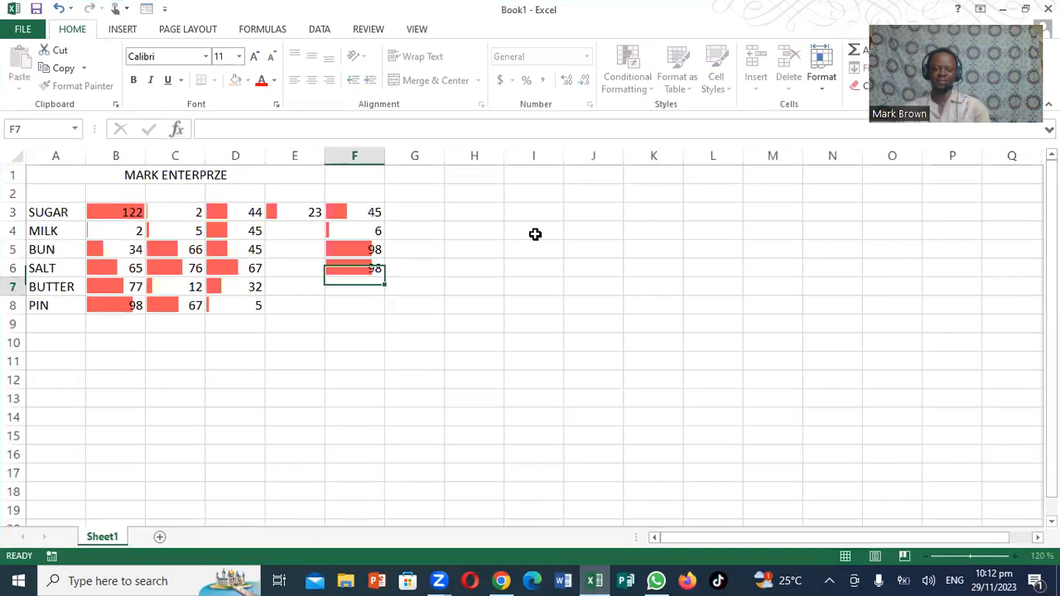
{"action": "type", "text": "64"}
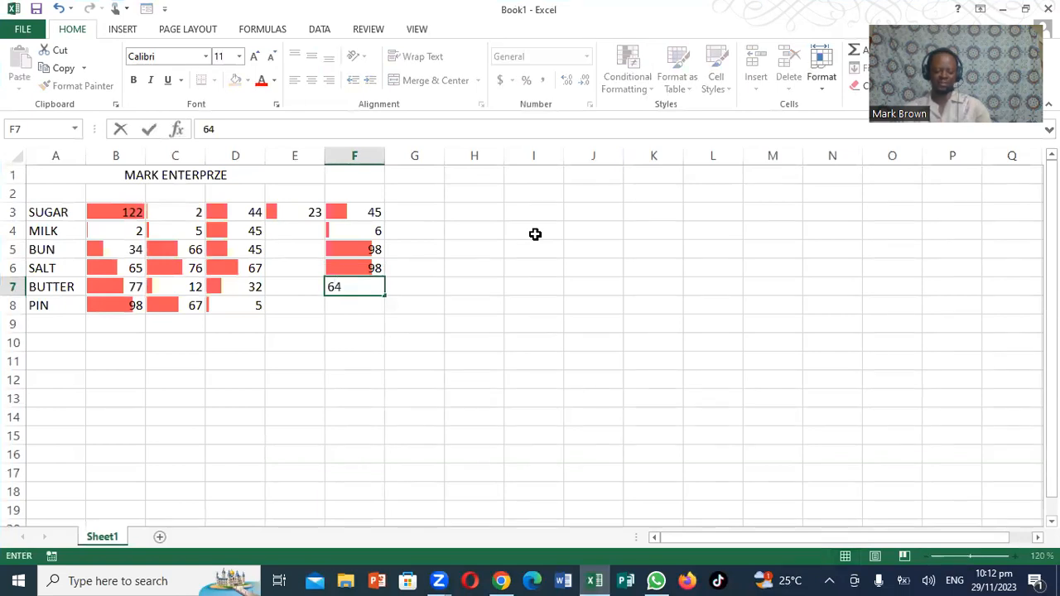
{"action": "key", "text": "Return"}
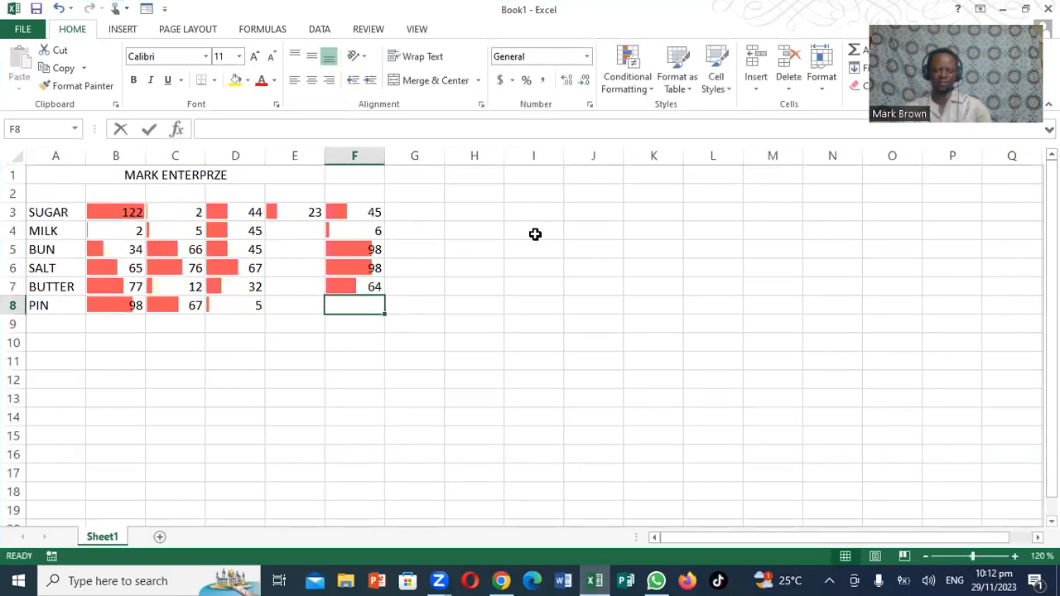
{"action": "type", "text": "3"}
{"action": "key", "text": "Left"}
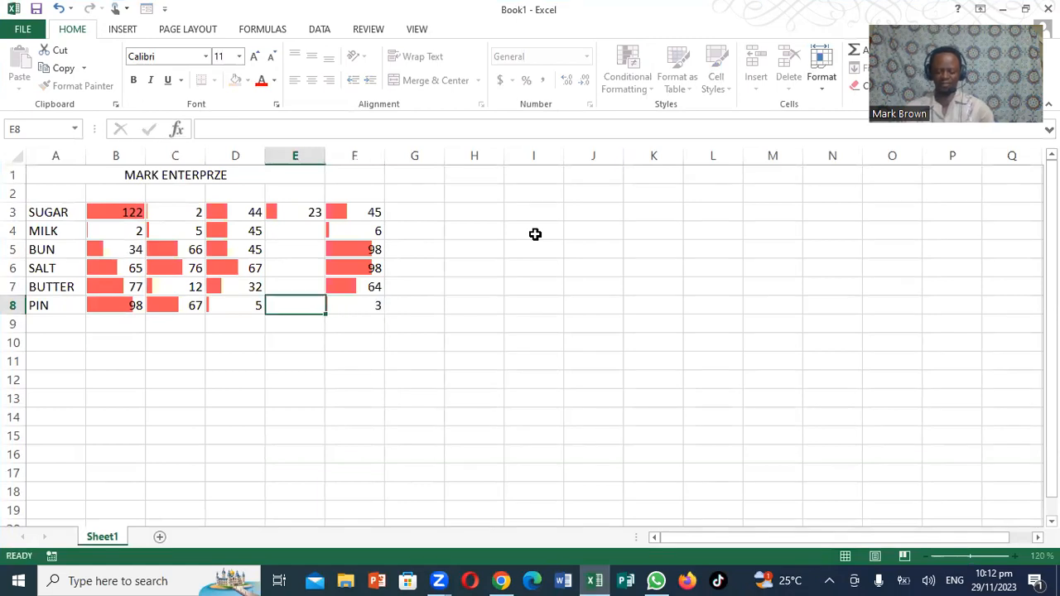
- Fill the empty cells E4:E8 with the values 22, 1, 65, 45 and 23
{"action": "type", "text": "23"}
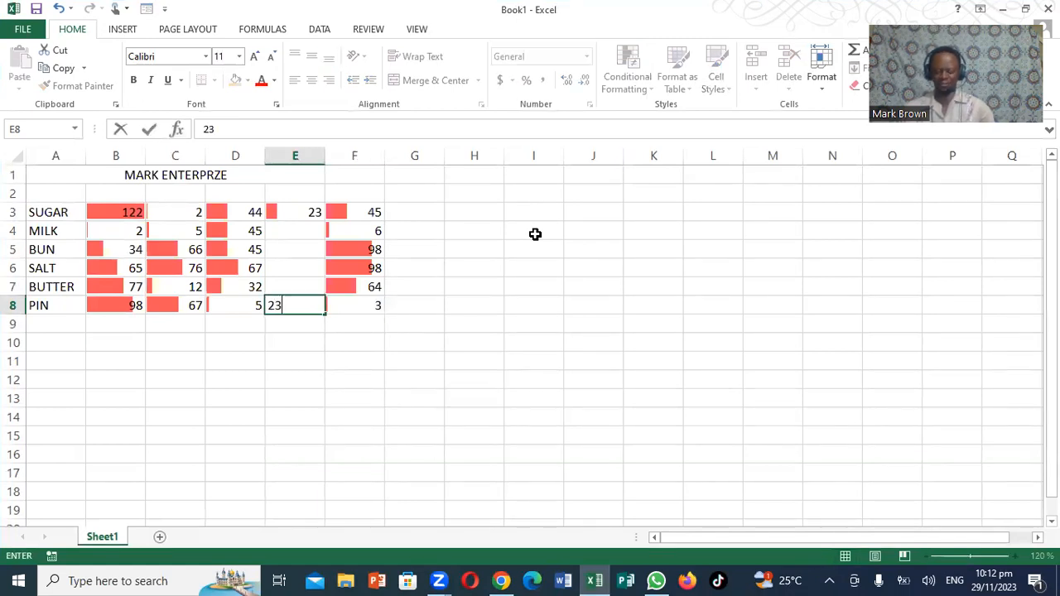
{"action": "key", "text": "Up"}
{"action": "type", "text": "45"}
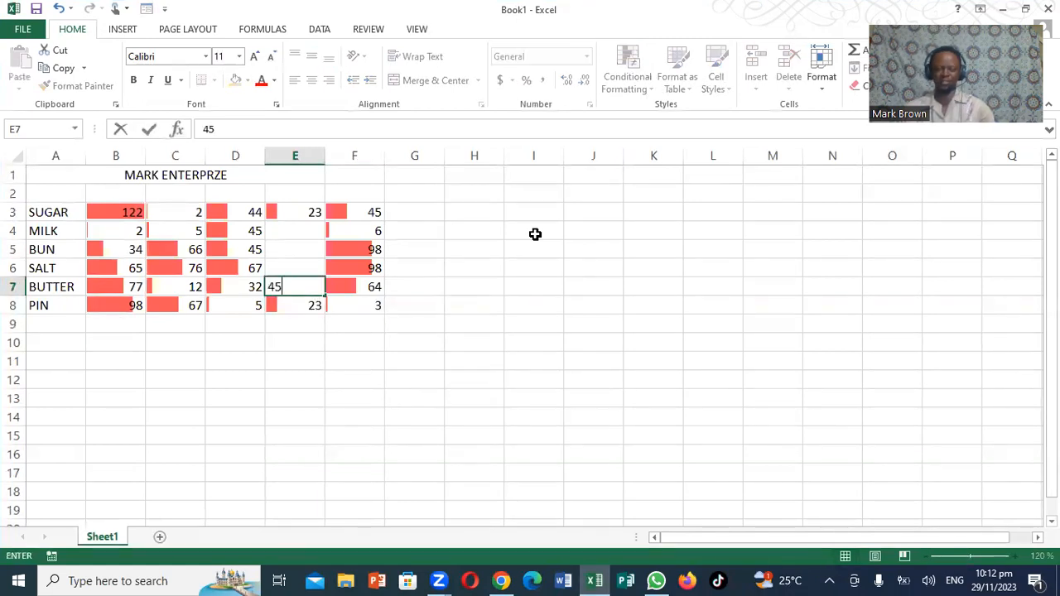
{"action": "key", "text": "Up"}
{"action": "type", "text": "65"}
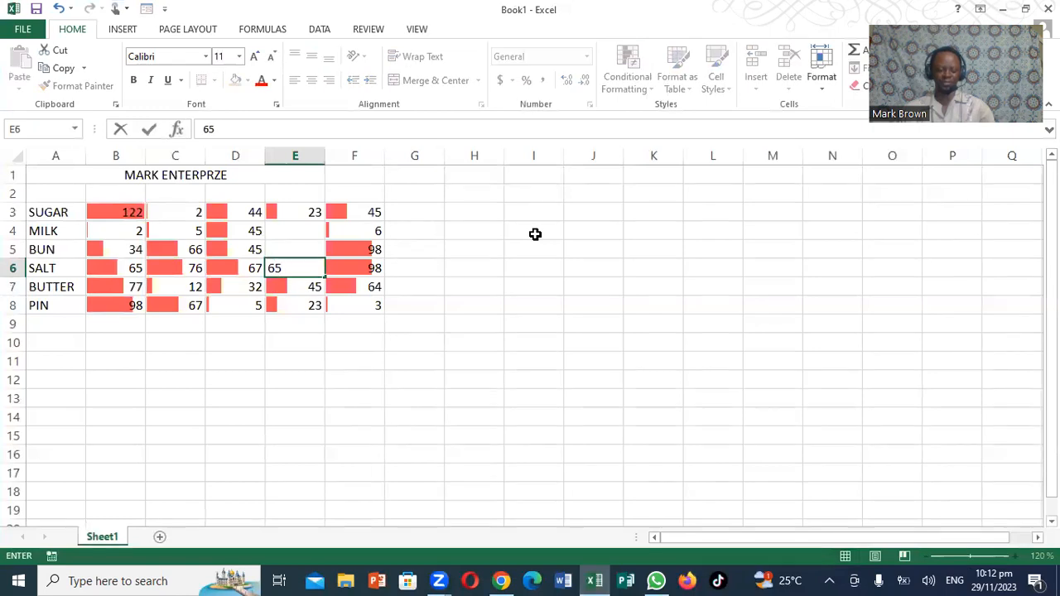
{"action": "key", "text": "Up"}
{"action": "type", "text": "1"}
{"action": "key", "text": "Up"}
{"action": "type", "text": "22"}
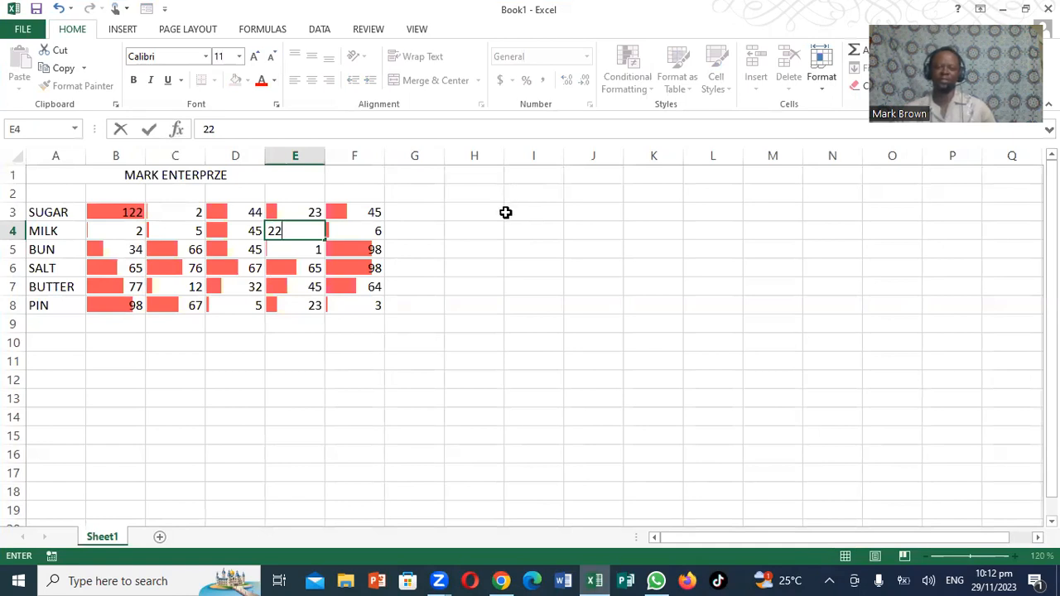
{"action": "left_click", "coordinate": [505, 213]}
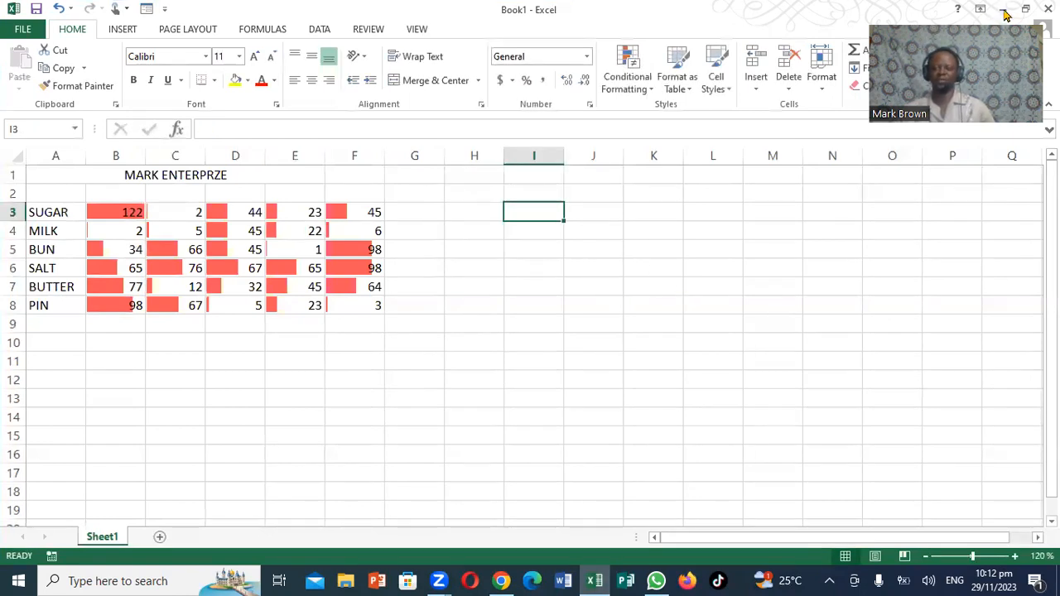
- Show the desktop and open LINK.docx again, accepting the update from the linked workbook
{"action": "key", "text": "super+d"}
{"action": "double_click", "coordinate": [374, 207]}
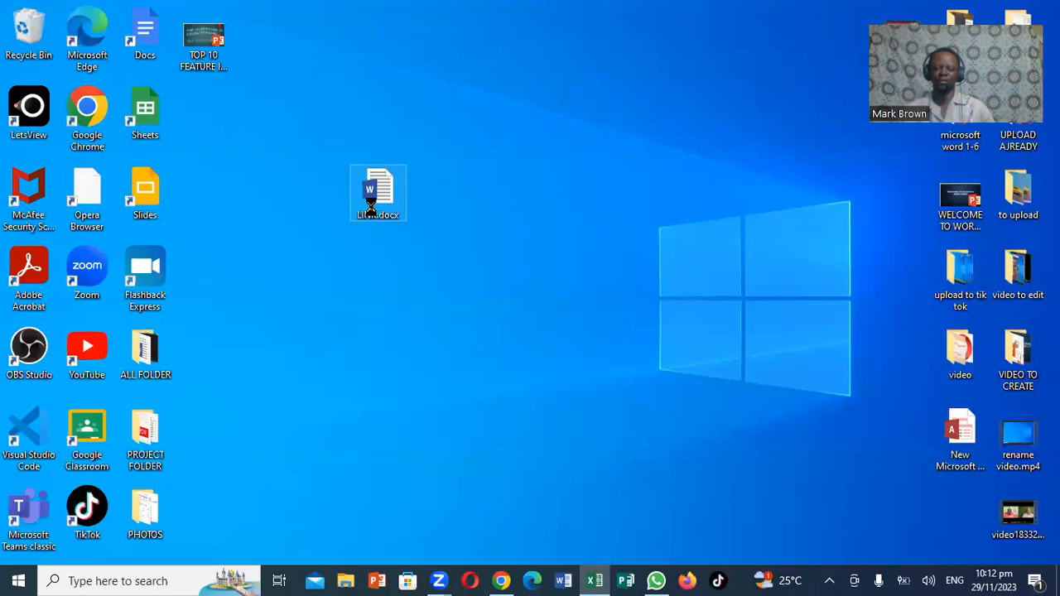
{"action": "right_click", "coordinate": [372, 207]}
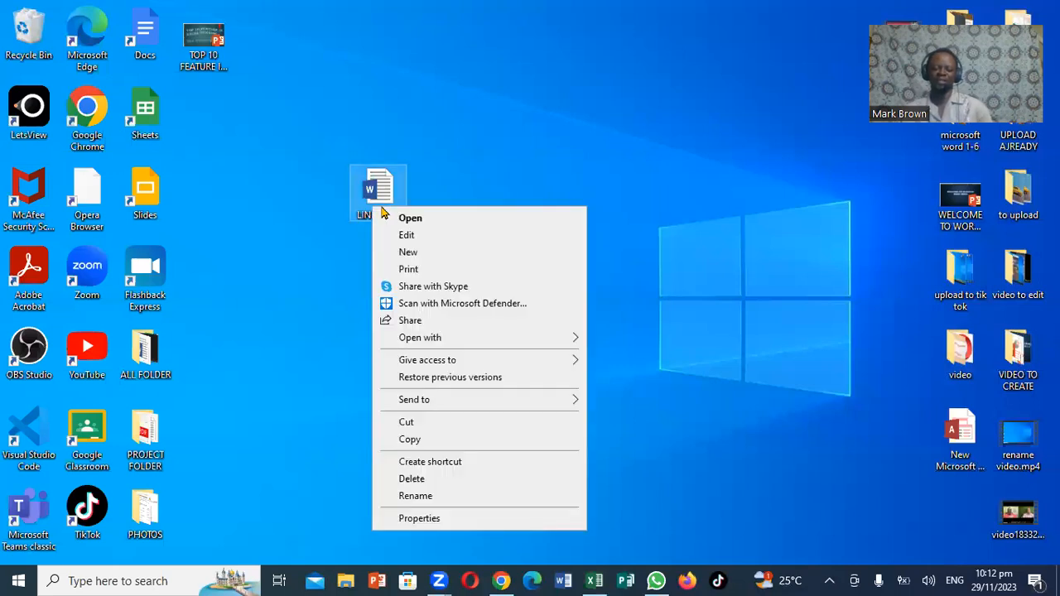
{"action": "left_click", "coordinate": [410, 220]}
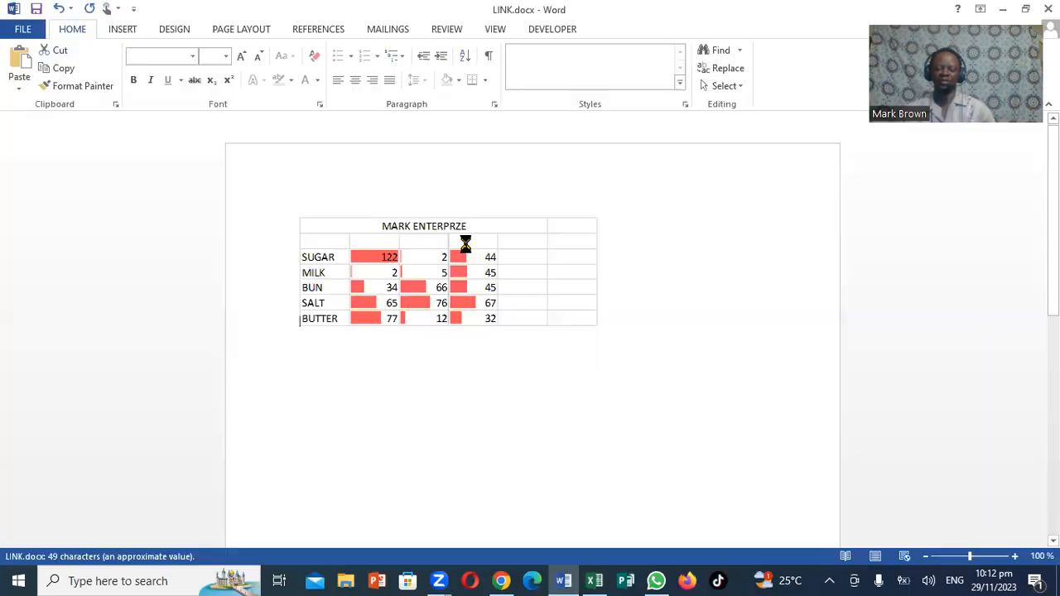
{"action": "left_click", "coordinate": [507, 349]}
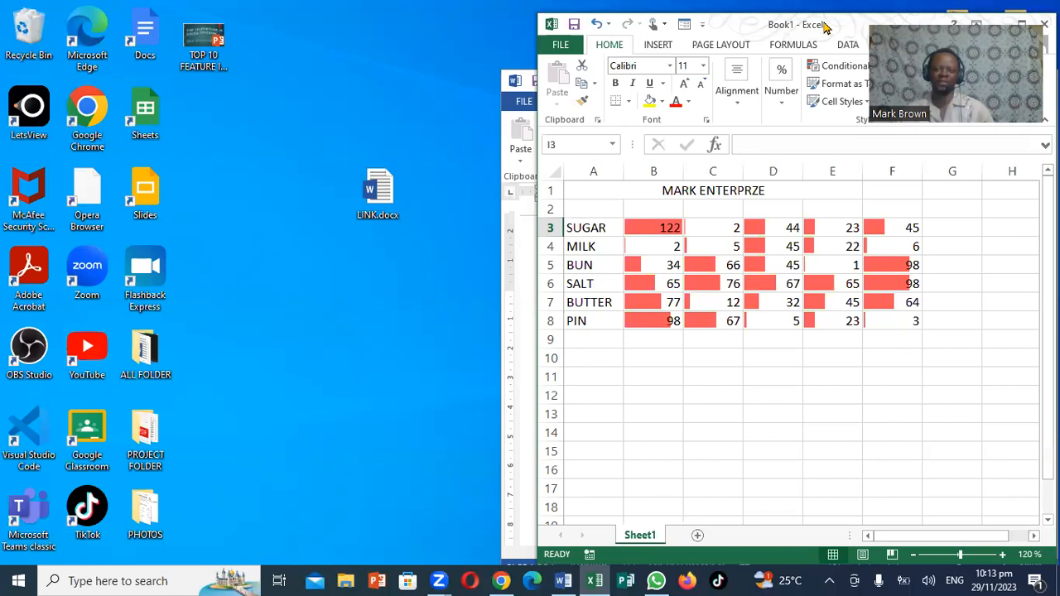
- Arrange the Book1 Excel window and the LINK.docx Word window side by side for comparison
{"action": "left_click_drag", "start_coordinate": [824, 25], "coordinate": [267, 33]}
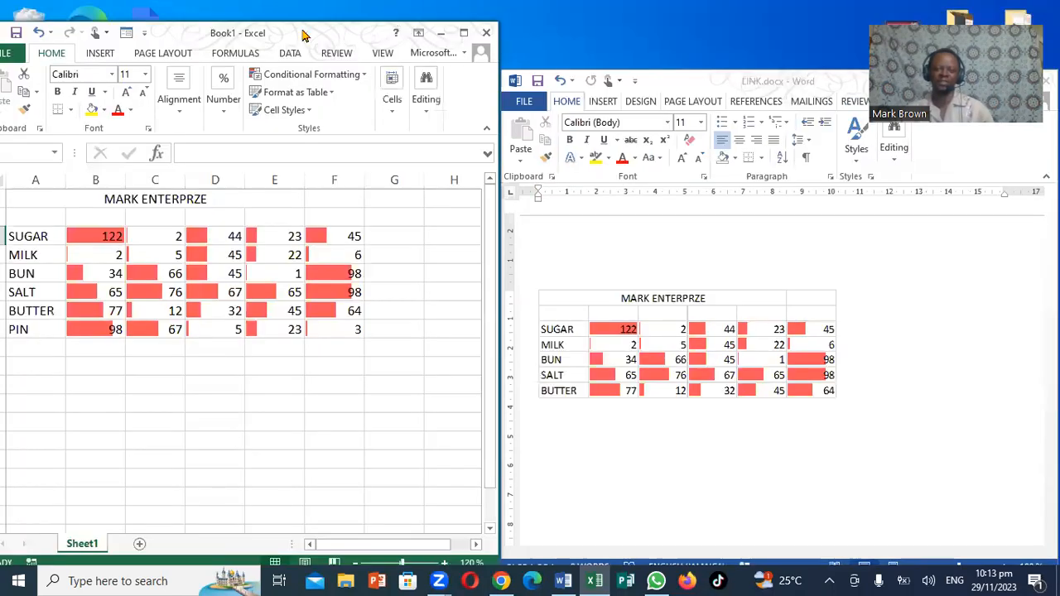
{"action": "left_click", "coordinate": [746, 39]}
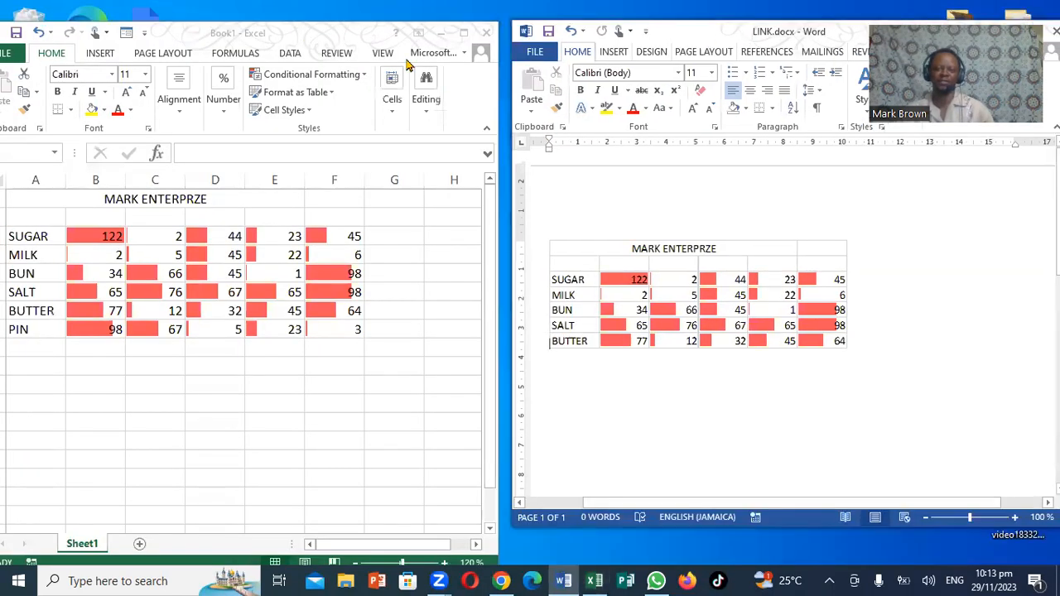
{"action": "left_click", "coordinate": [253, 41]}
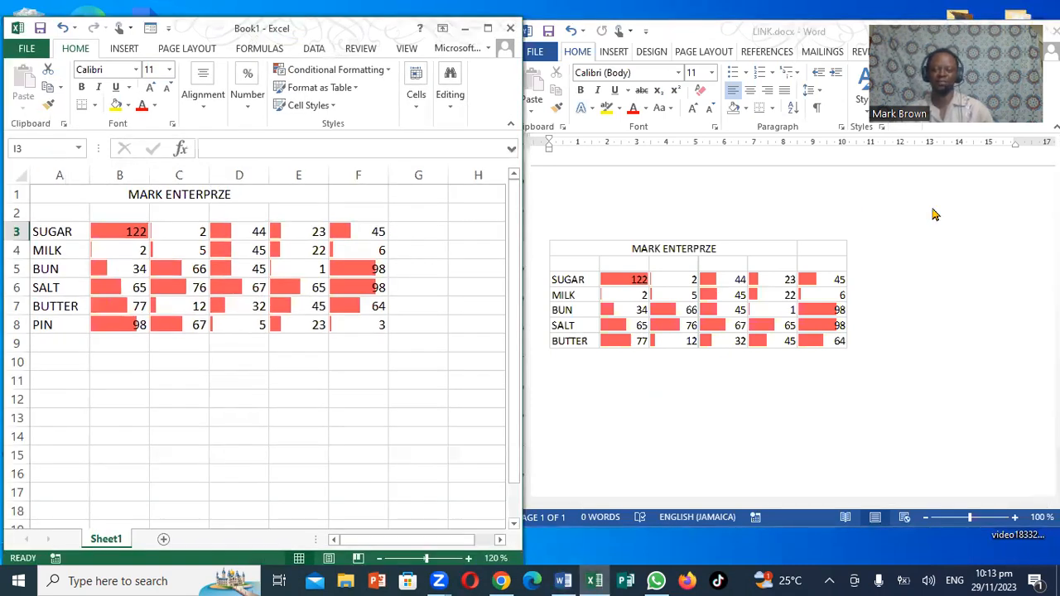